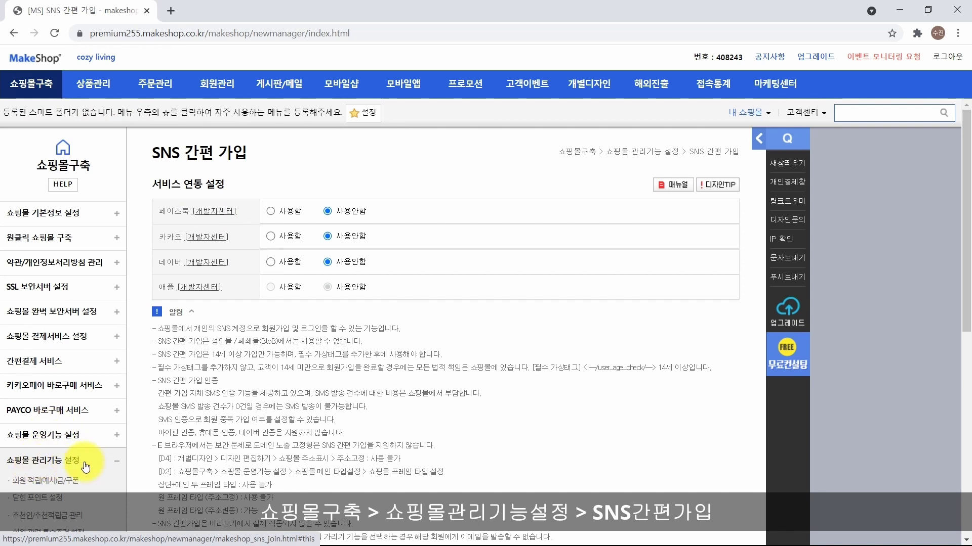
Set Facebook (페이스북) to 사용함 in the SNS 간편 가입 service settings
scroll(104, 461, "down", 1)
scroll(104, 461, "down", 2)
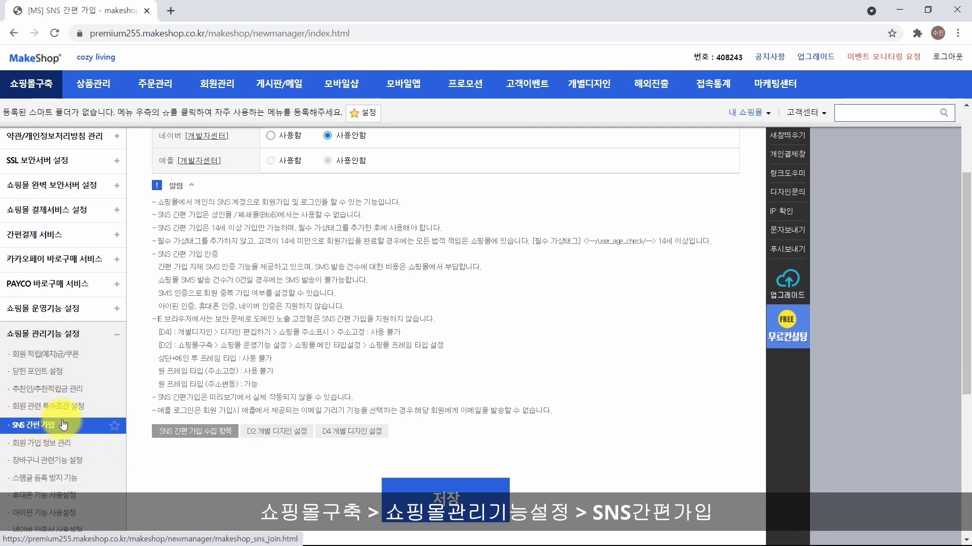
scroll(76, 425, "up", 3)
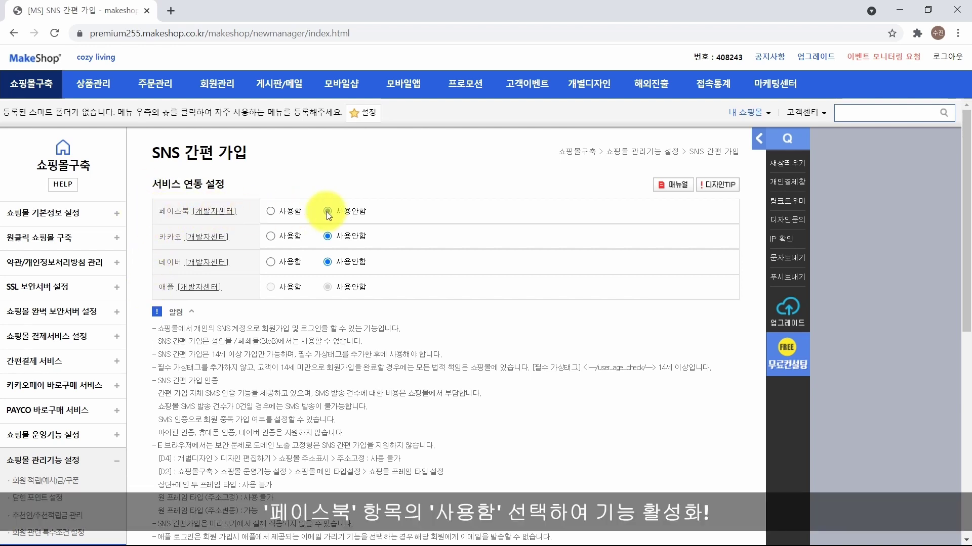
left_click(272, 212)
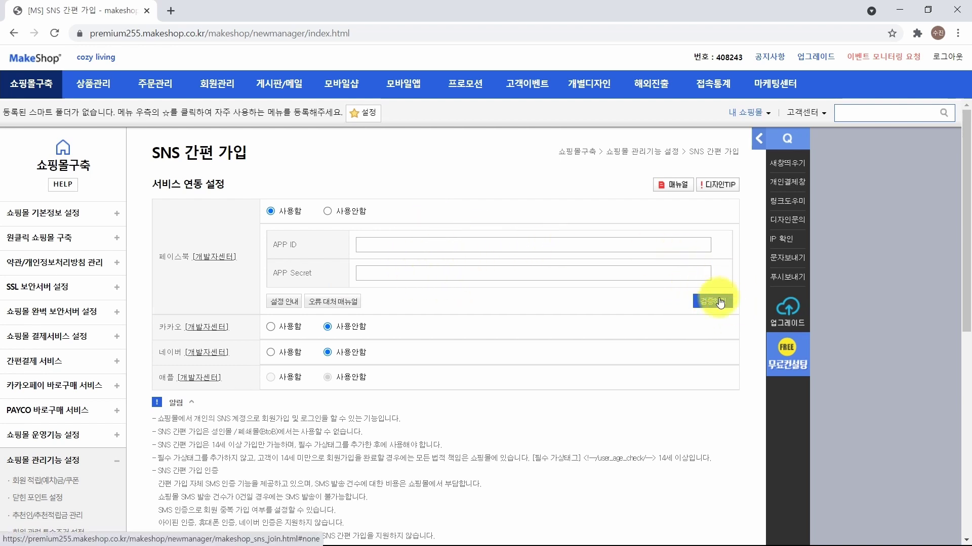
scroll(715, 300, "down", 6)
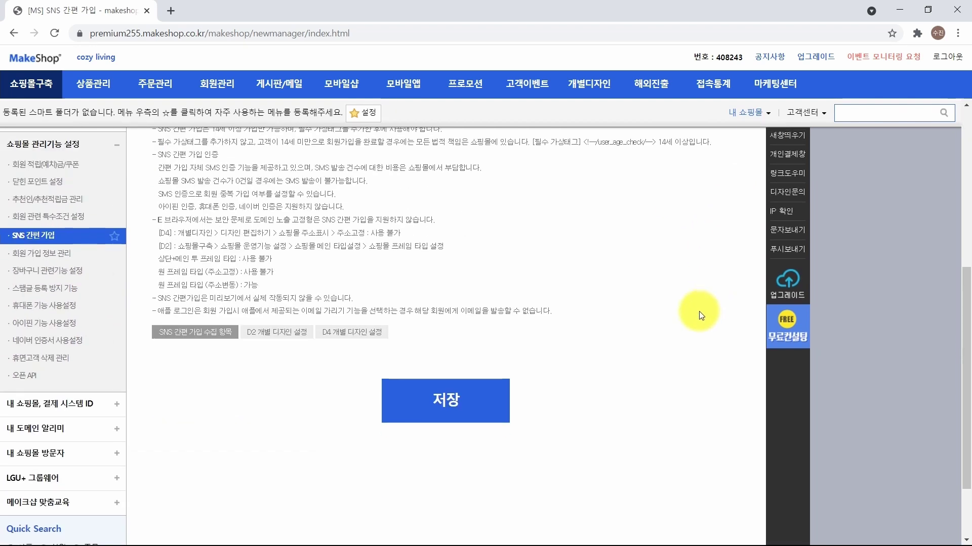
left_click(446, 414)
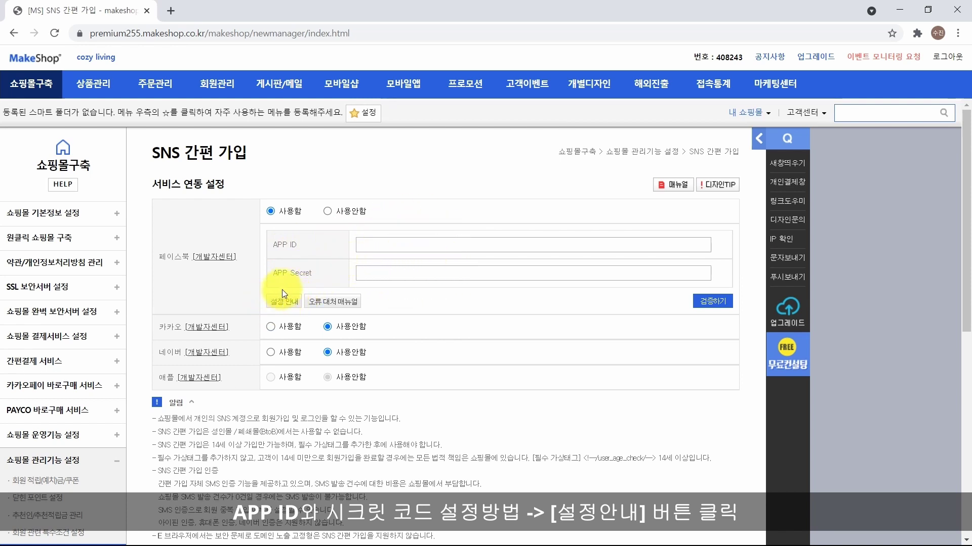
Open the Facebook setup guide (설정 안내) and read through the connection instructions
left_click(286, 302)
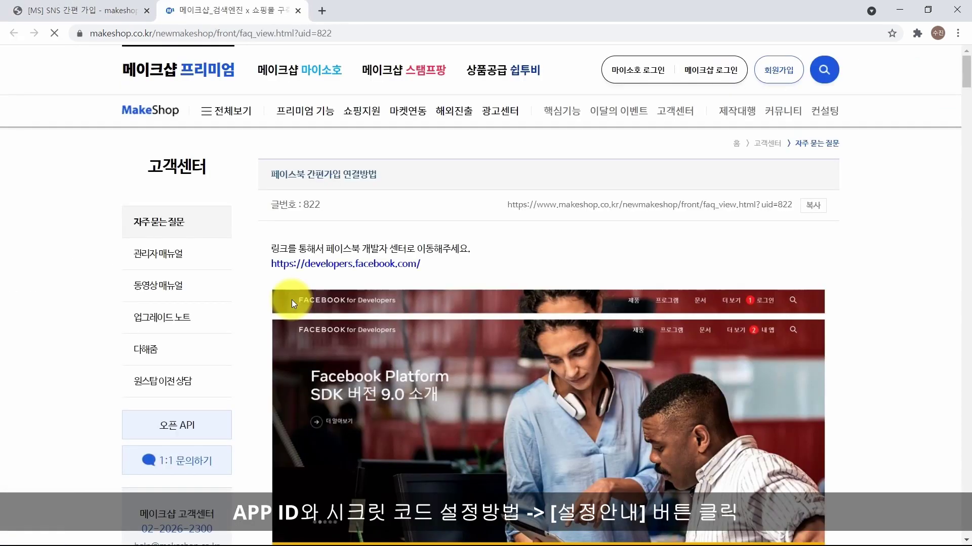
scroll(840, 232, "down", 2)
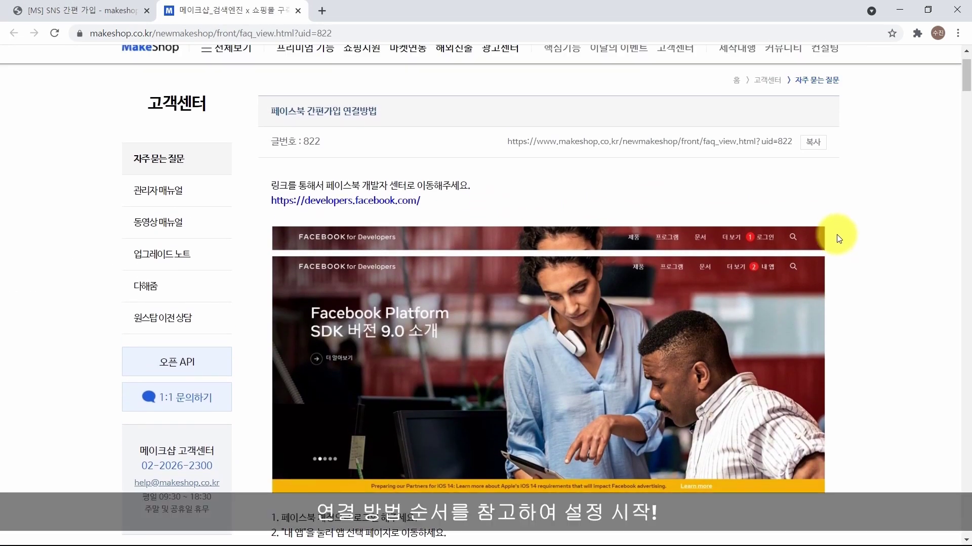
scroll(843, 198, "down", 2)
scroll(843, 197, "up", 1)
scroll(843, 197, "up", 3)
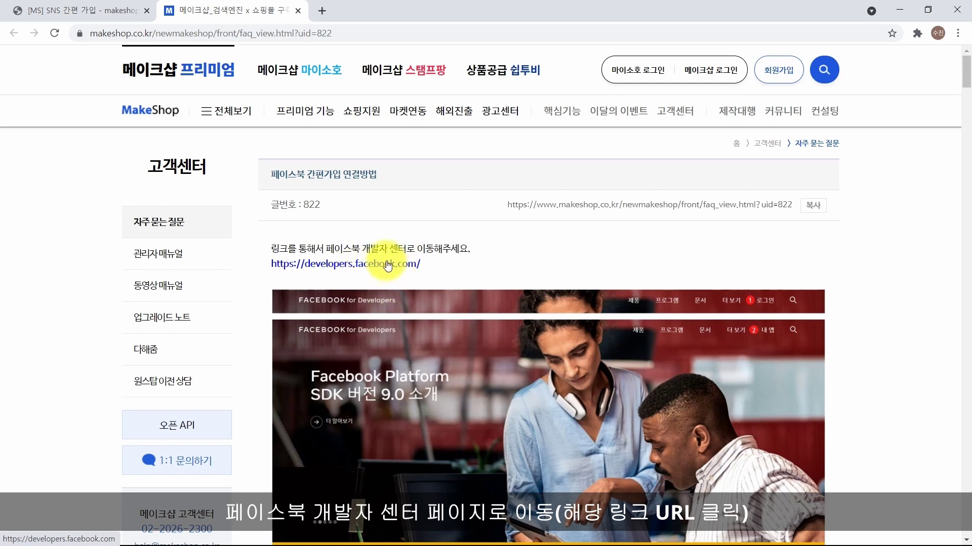
Return to the shop's SNS 간편 가입 page, open the Facebook developer center from there, and log in with the saved account
left_click(75, 10)
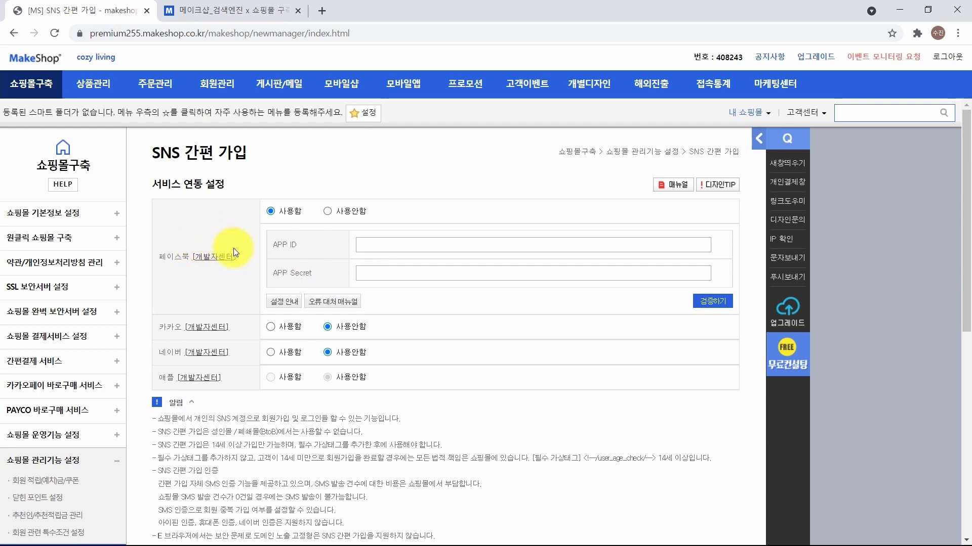
left_click(222, 259)
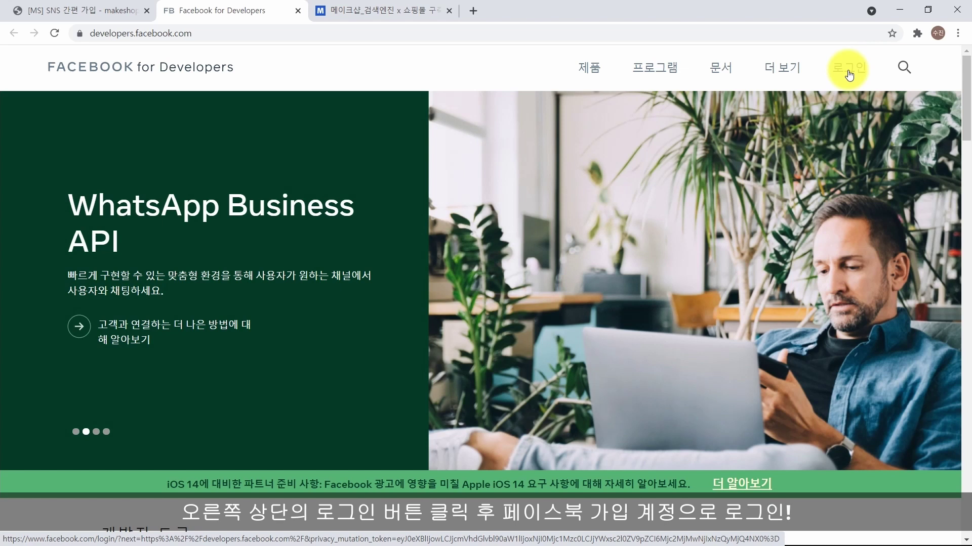
left_click(849, 74)
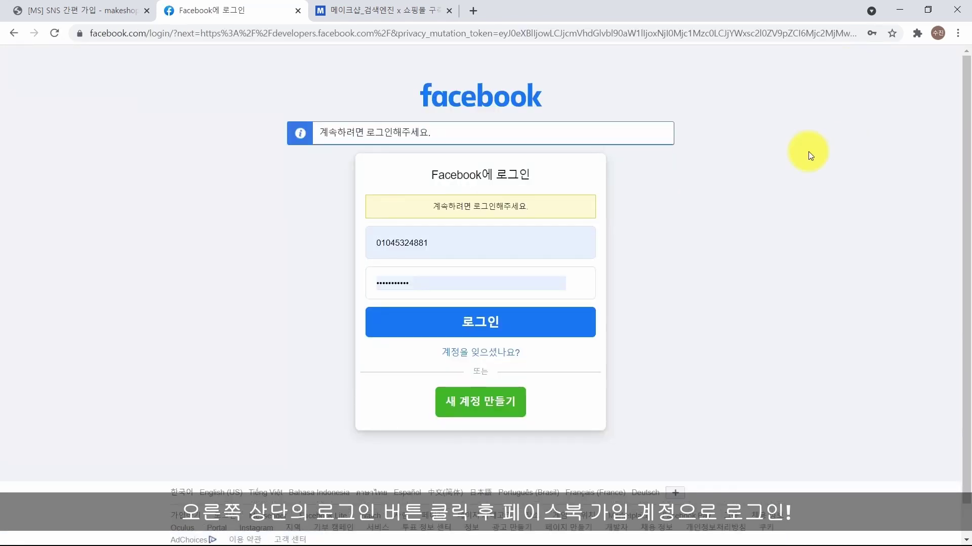
left_click(560, 326)
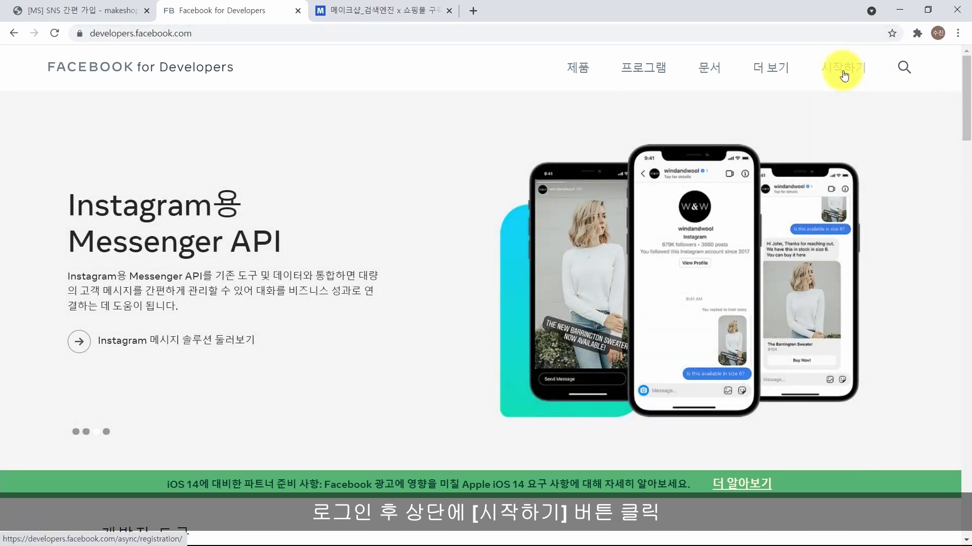
Register the account as a Facebook developer, choosing 제품 매니저 as the role, and complete the registration
left_click(844, 75)
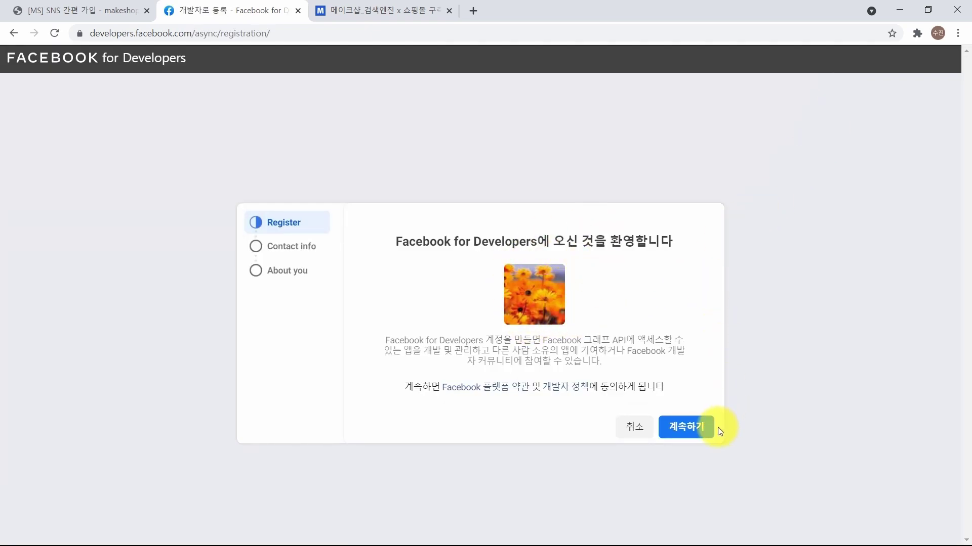
left_click(697, 429)
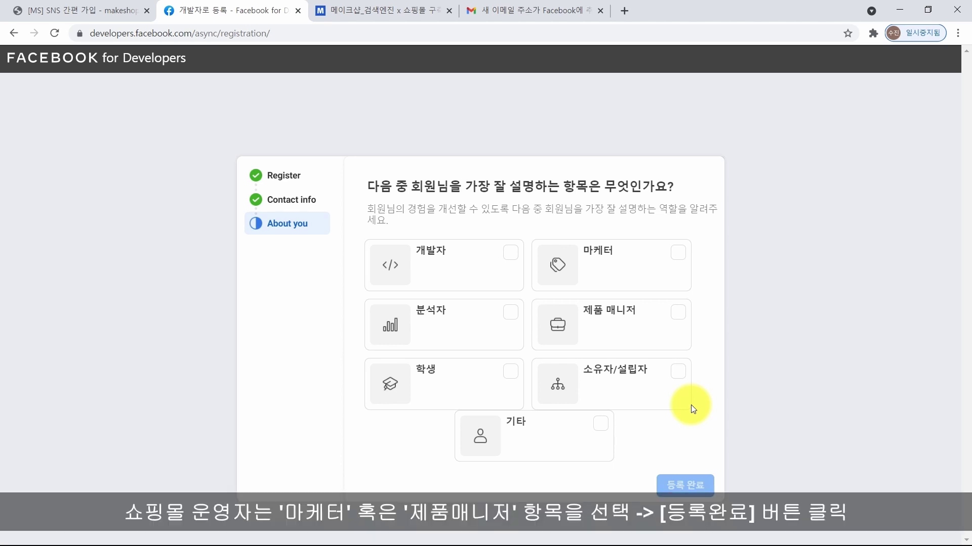
left_click(683, 314)
left_click(679, 253)
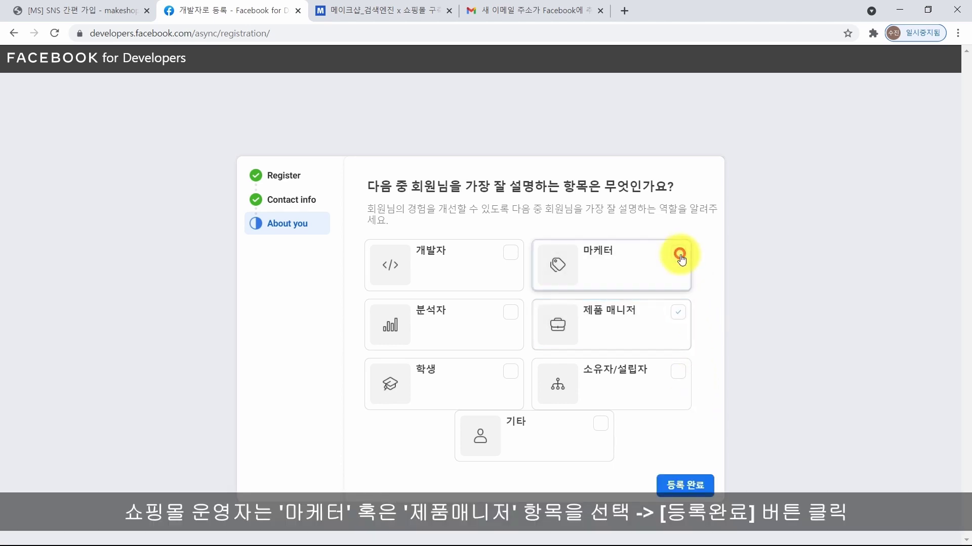
left_click(678, 315)
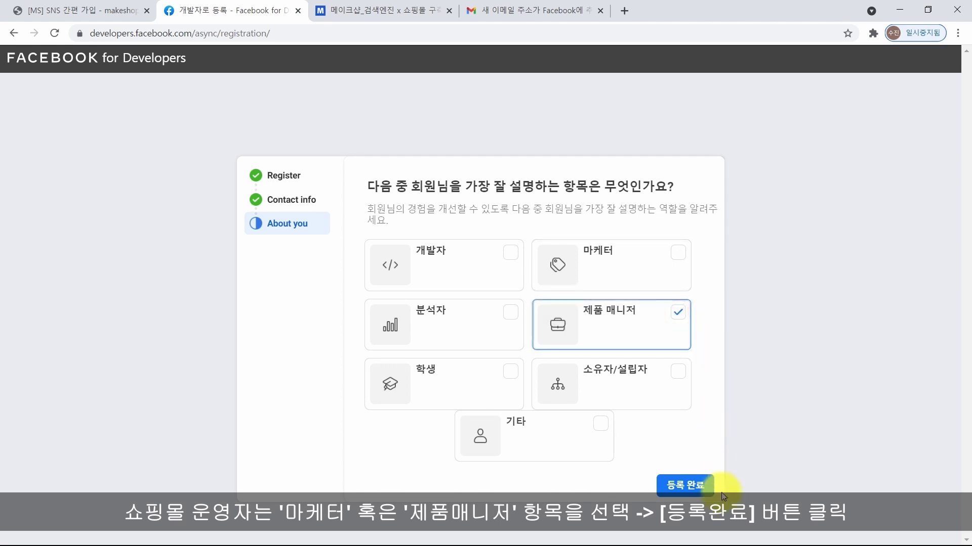
left_click(688, 487)
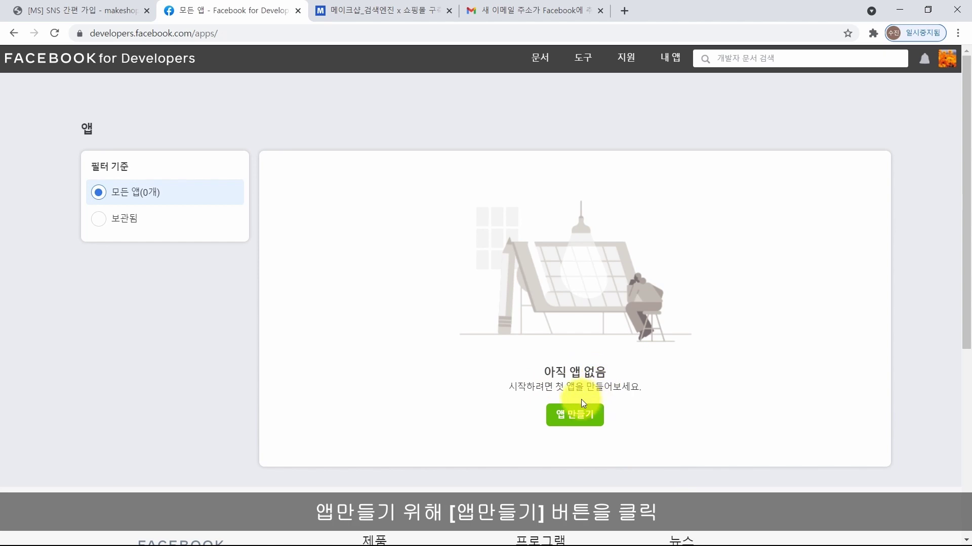
Start creating a new app and choose 비즈니스 as its app type
left_click(574, 415)
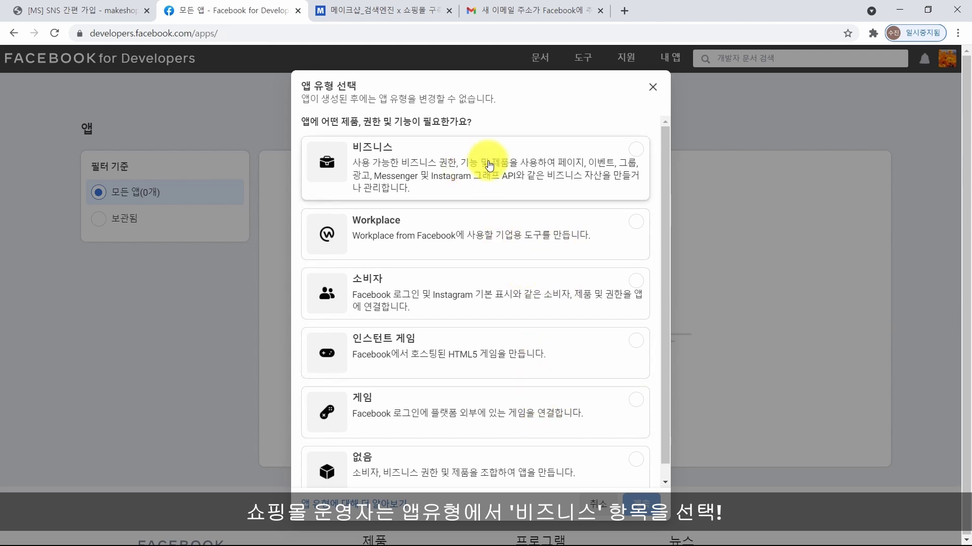
left_click(633, 155)
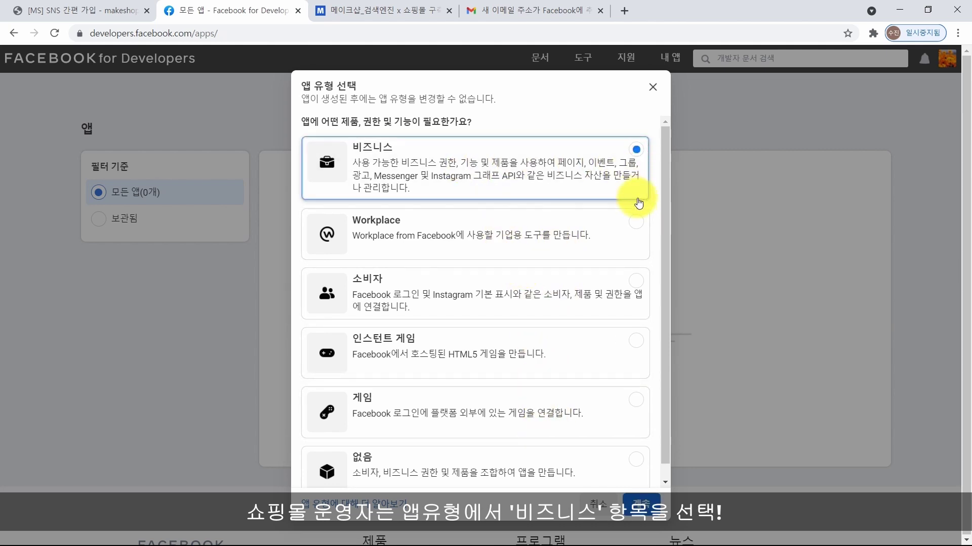
left_click(642, 505)
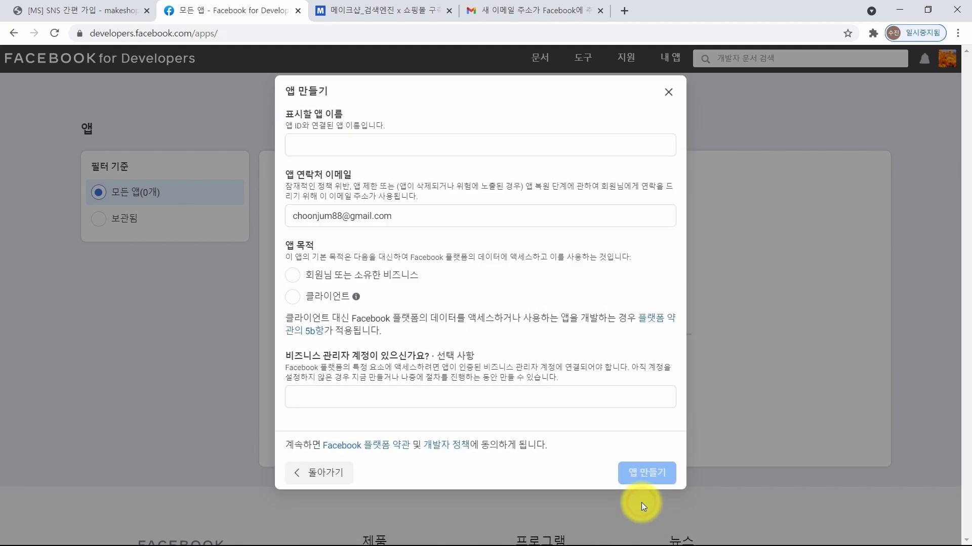
Name the app cozyliving, set its purpose to 회원님 또는 소유한 비즈니스, and choose the option for no business manager account
left_click(445, 142)
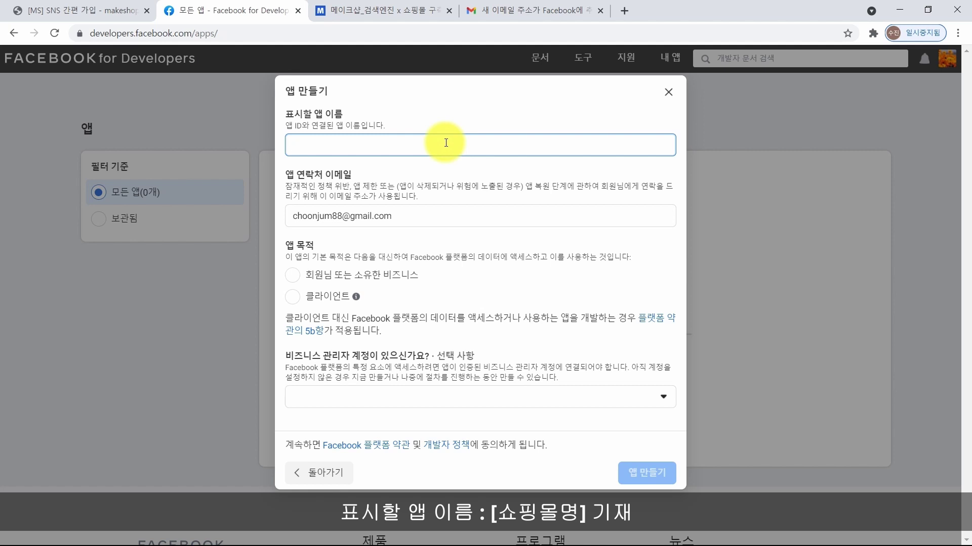
type("cozyliving")
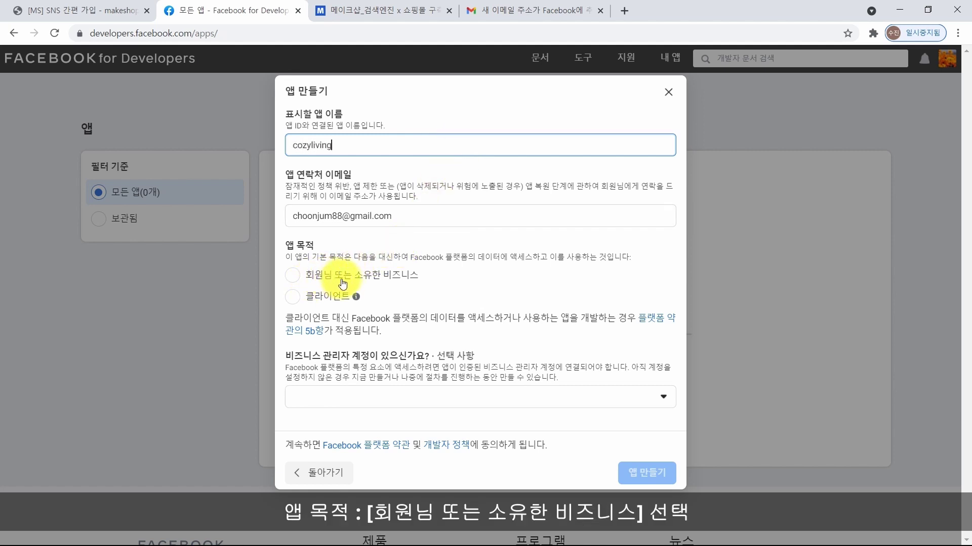
left_click(295, 276)
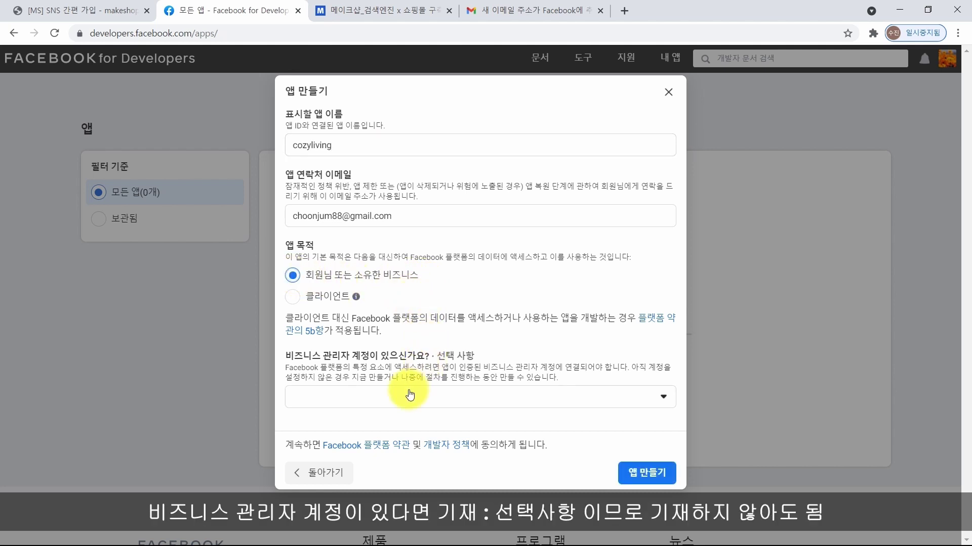
left_click(493, 400)
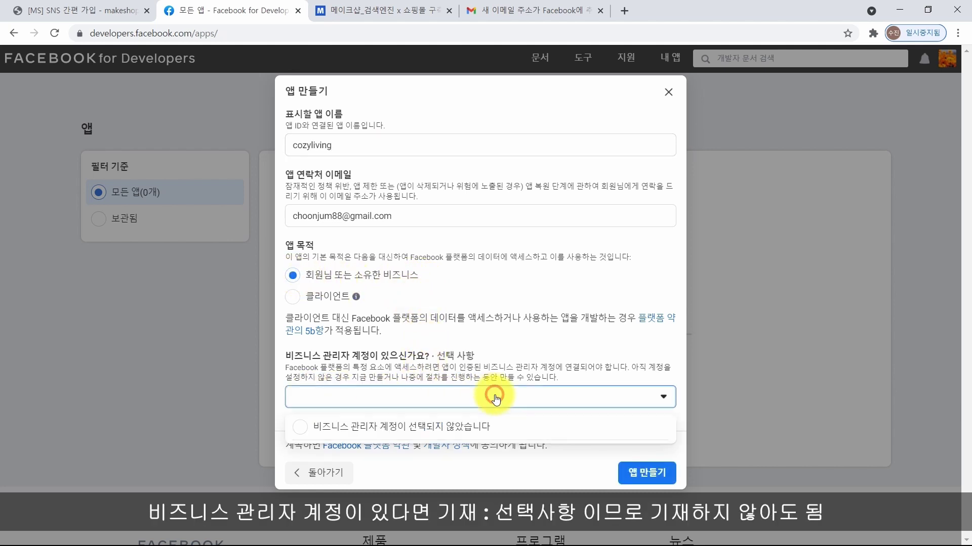
left_click(467, 425)
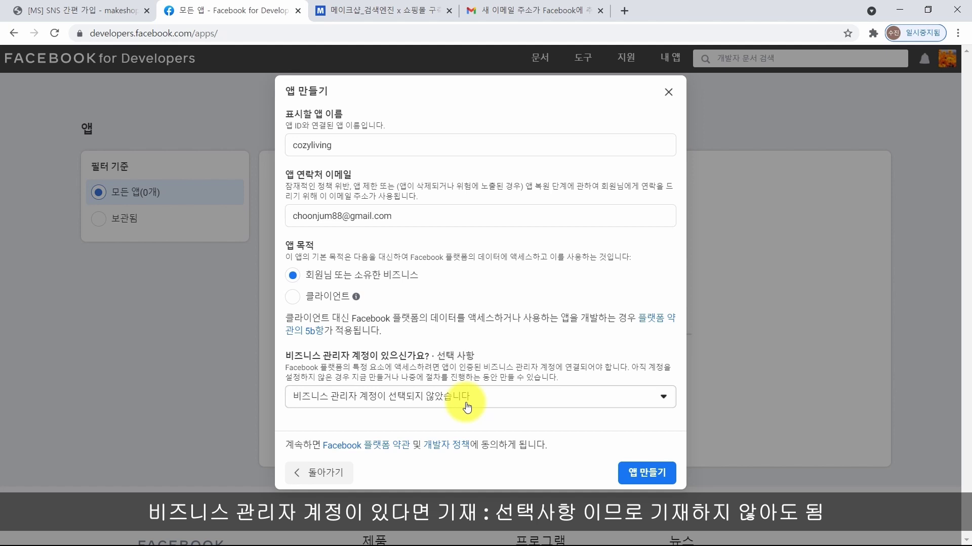
Create the app, re-entering the account password for the security check
left_click(646, 475)
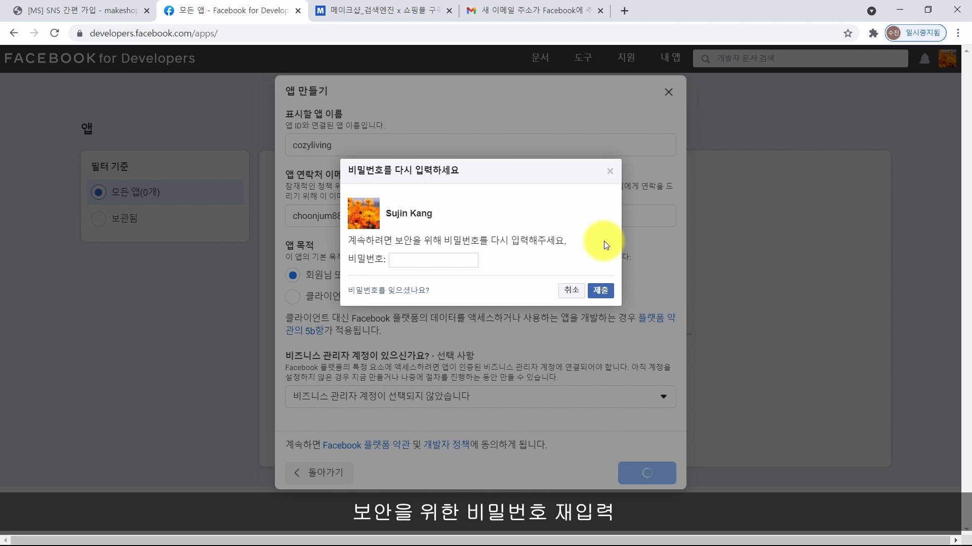
key("ctrl+v")
left_click(601, 290)
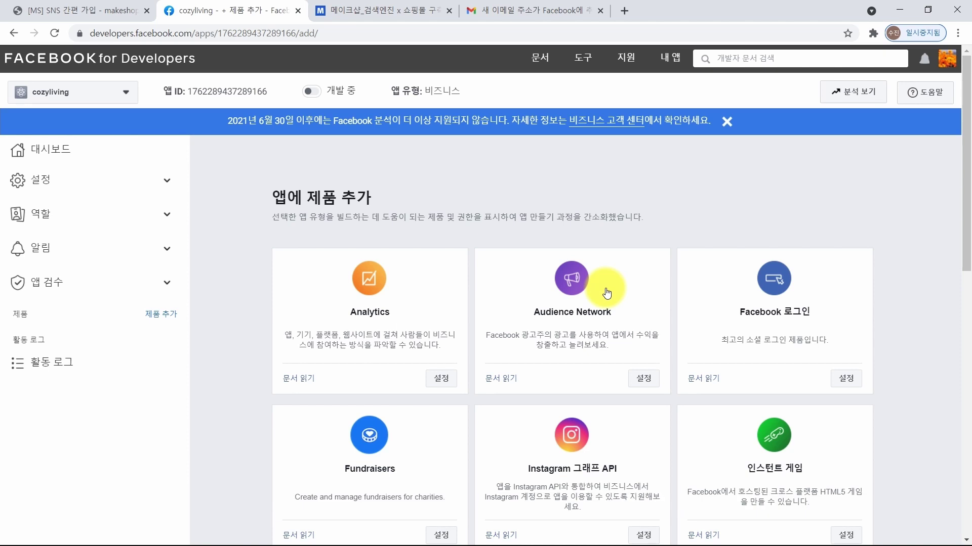
scroll(607, 293, "down", 1)
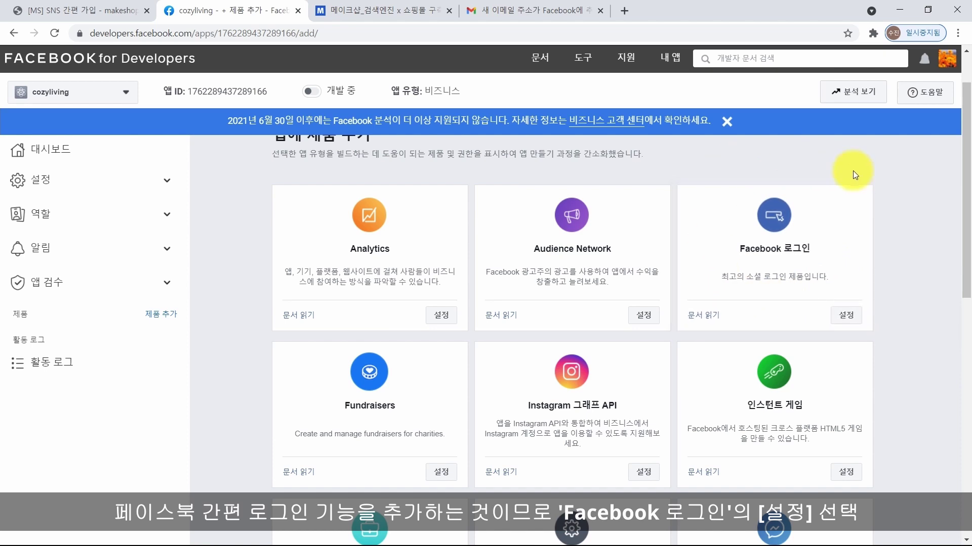
left_click(847, 317)
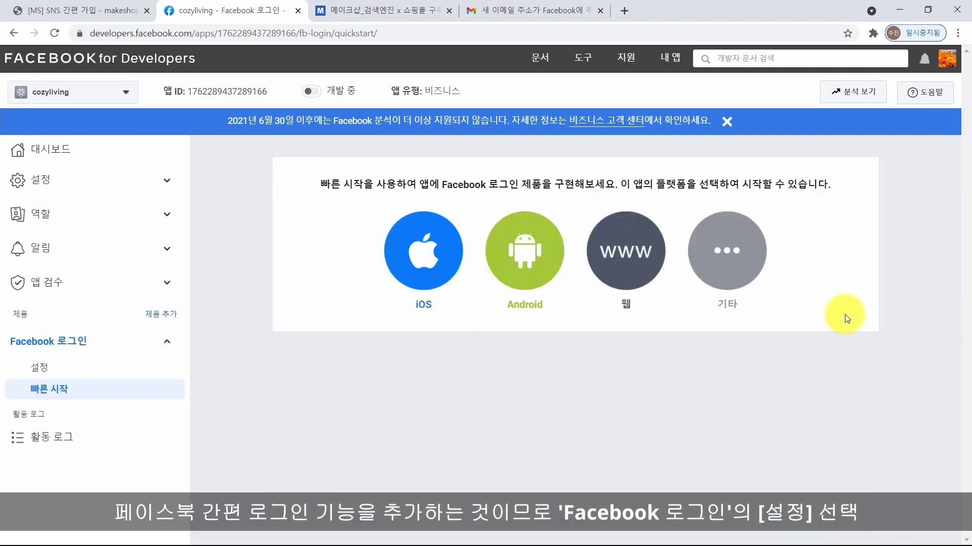
left_click(626, 259)
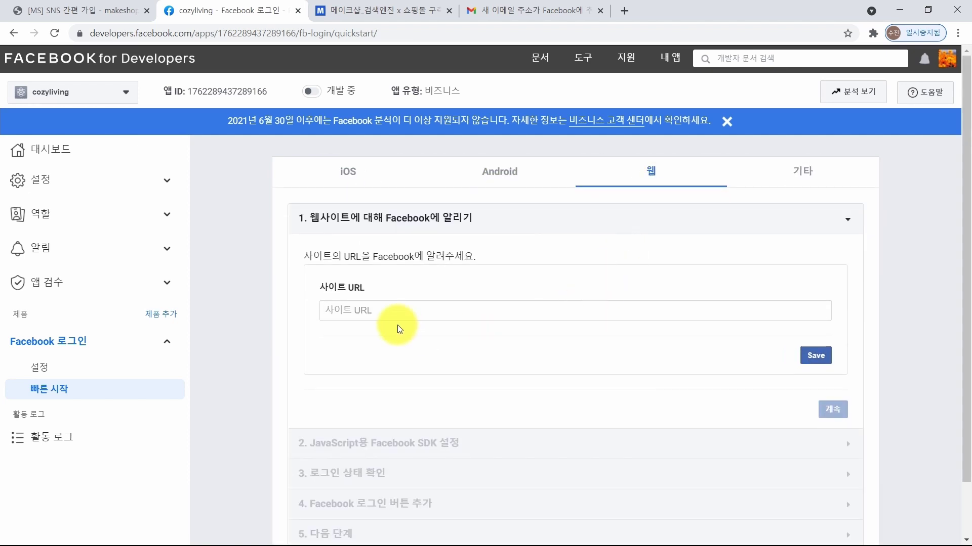
left_click(452, 307)
type("http://www.cozyliving.co.kr/")
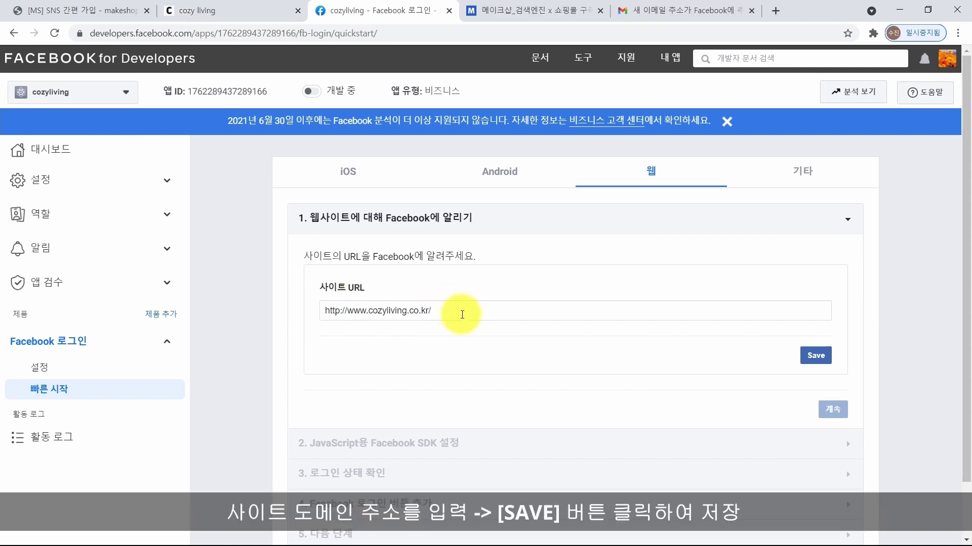
left_click(816, 356)
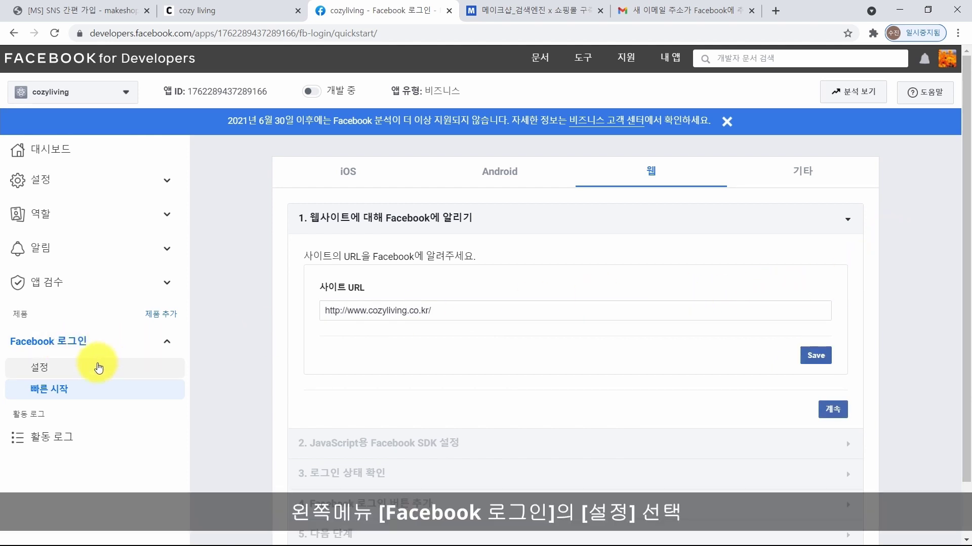
Open the settings of the Facebook 로그인 product and go to the empty 유효한 OAuth 리디렉션 URI entry
left_click(39, 369)
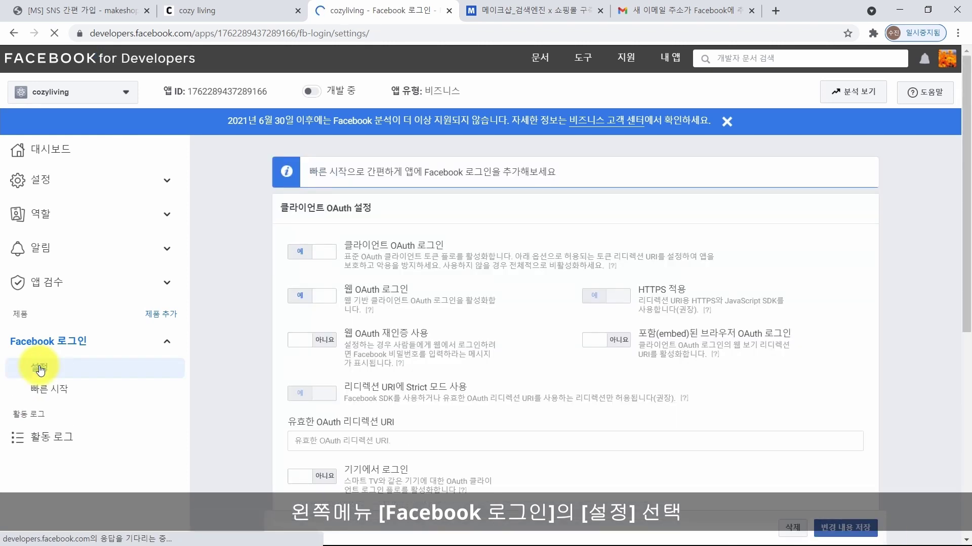
scroll(392, 365, "down", 1)
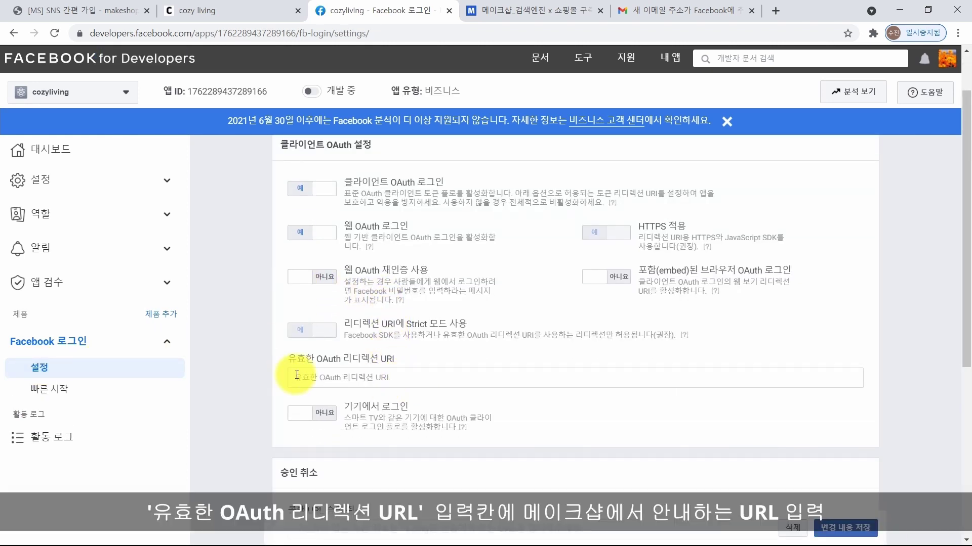
left_click(316, 378)
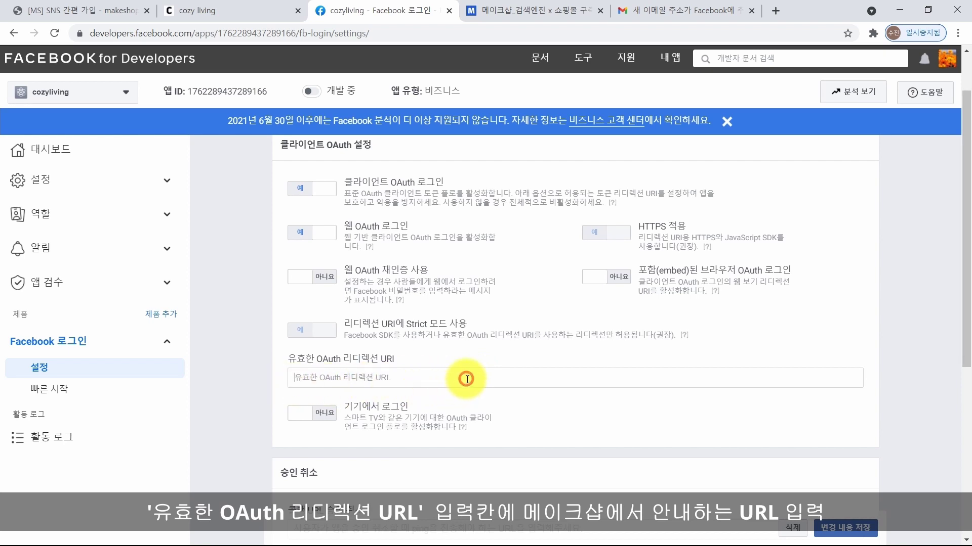
left_click(544, 10)
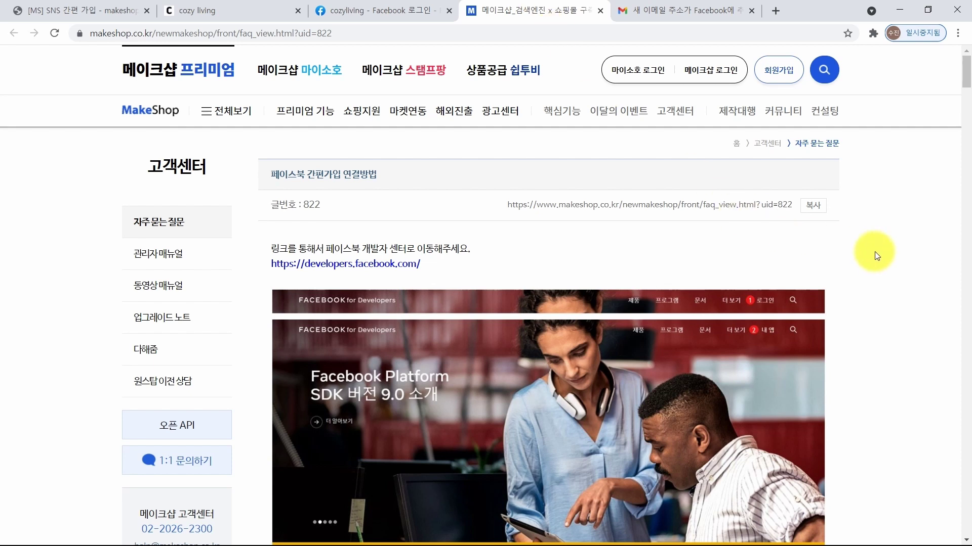
scroll(874, 251, "down", 10)
scroll(875, 251, "down", 15)
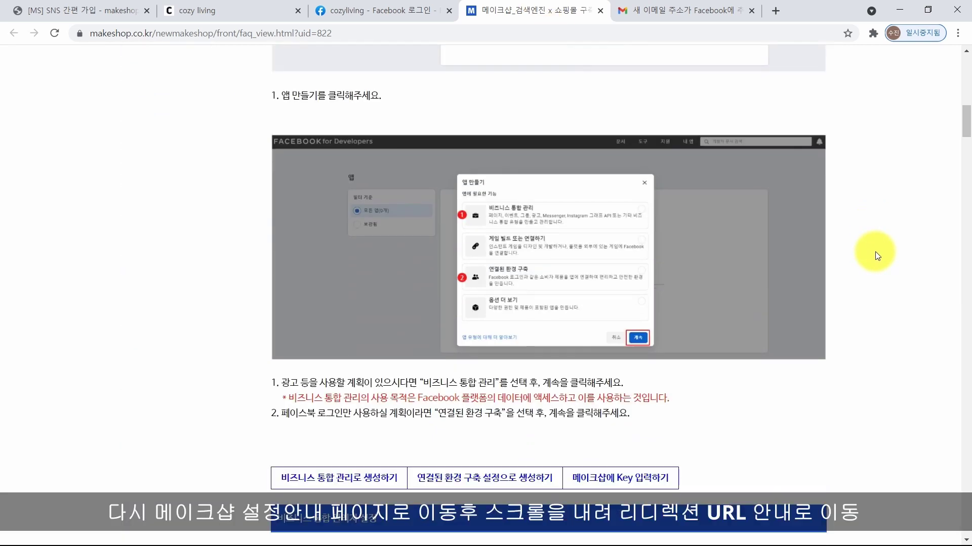
scroll(875, 252, "down", 15)
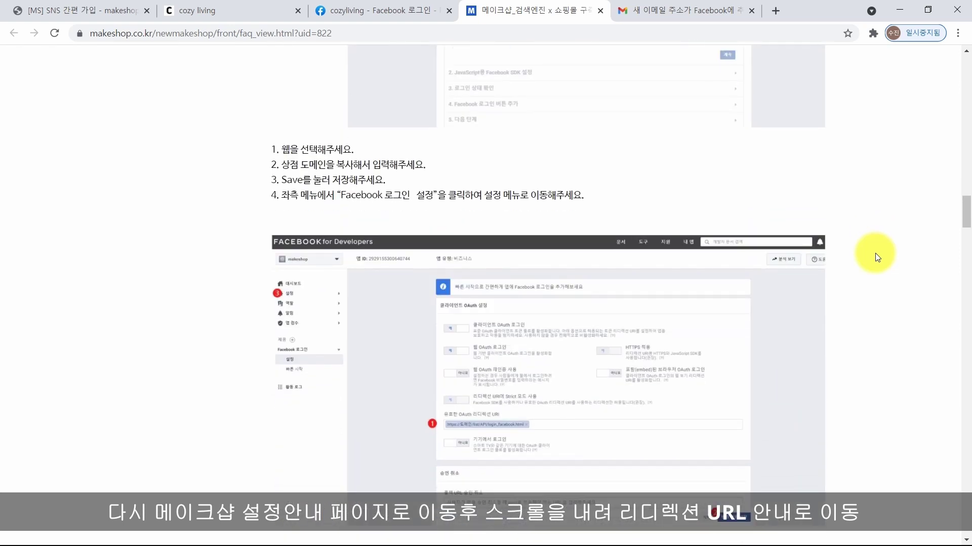
scroll(876, 253, "down", 3)
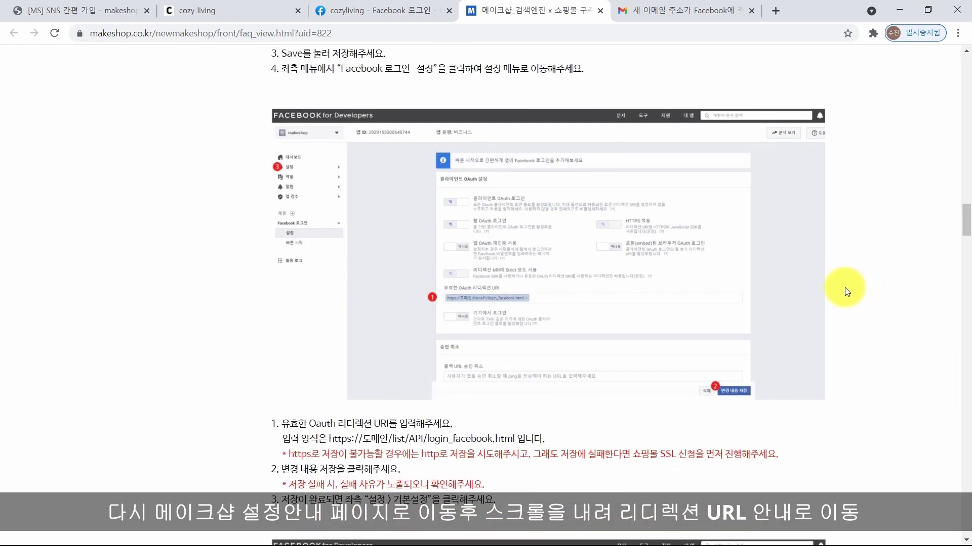
scroll(673, 338, "down", 1)
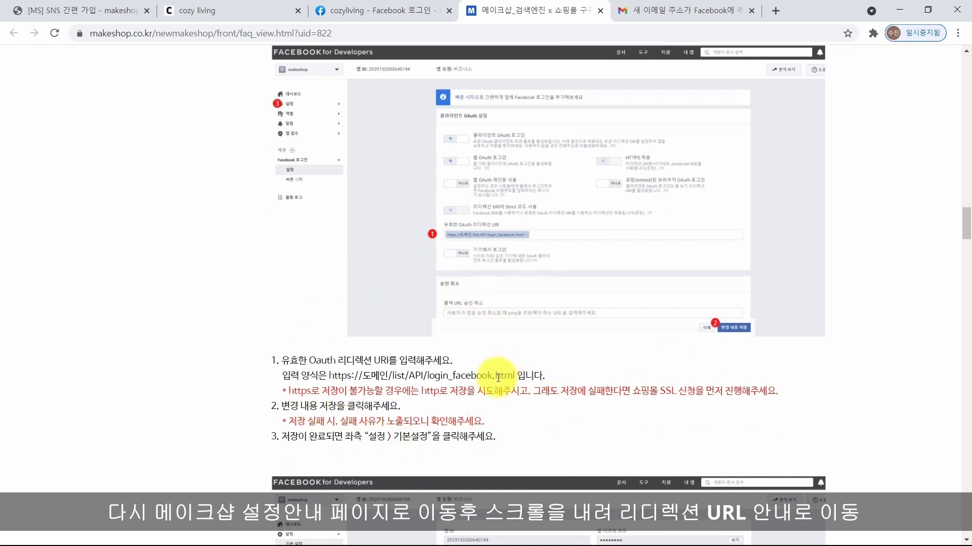
left_click_drag(328, 374, 514, 375)
key("ctrl+c")
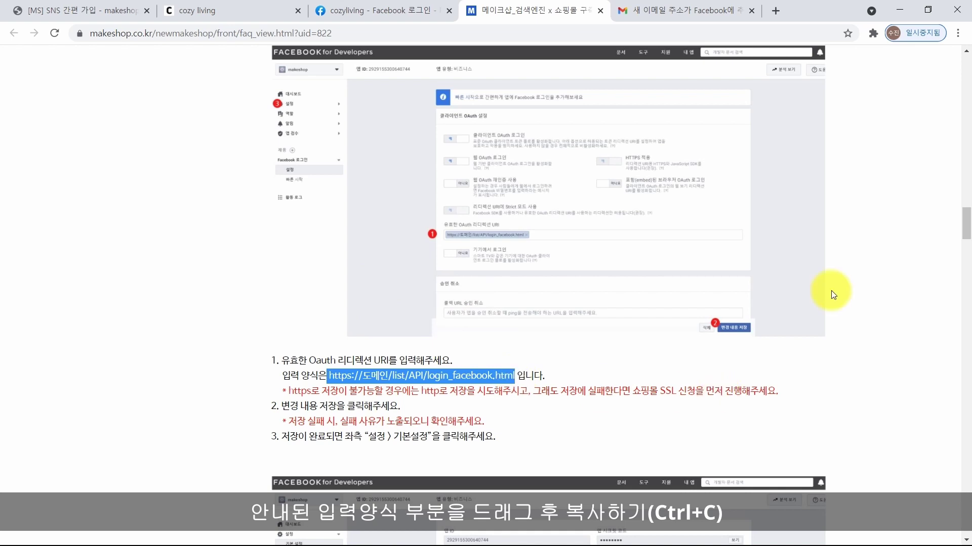
key("alt+Tab")
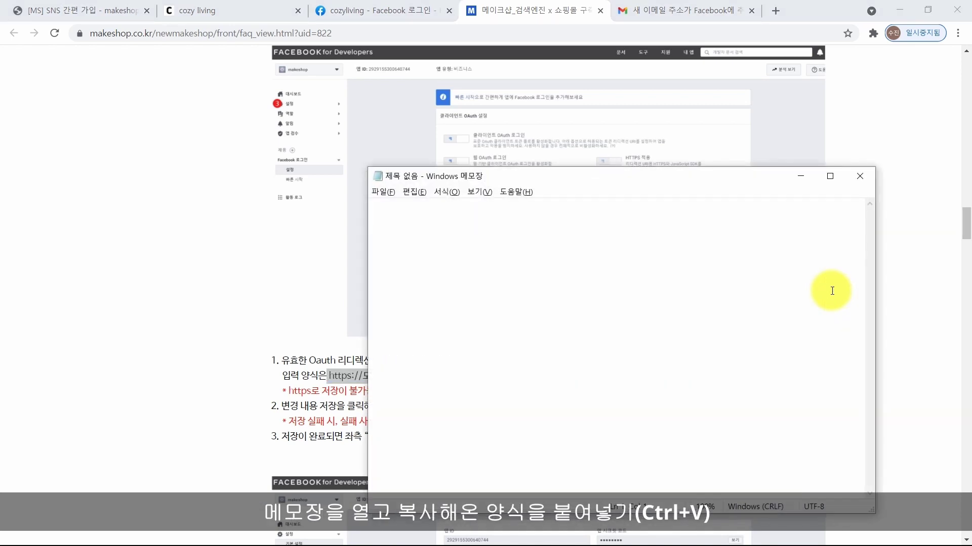
key("ctrl+v")
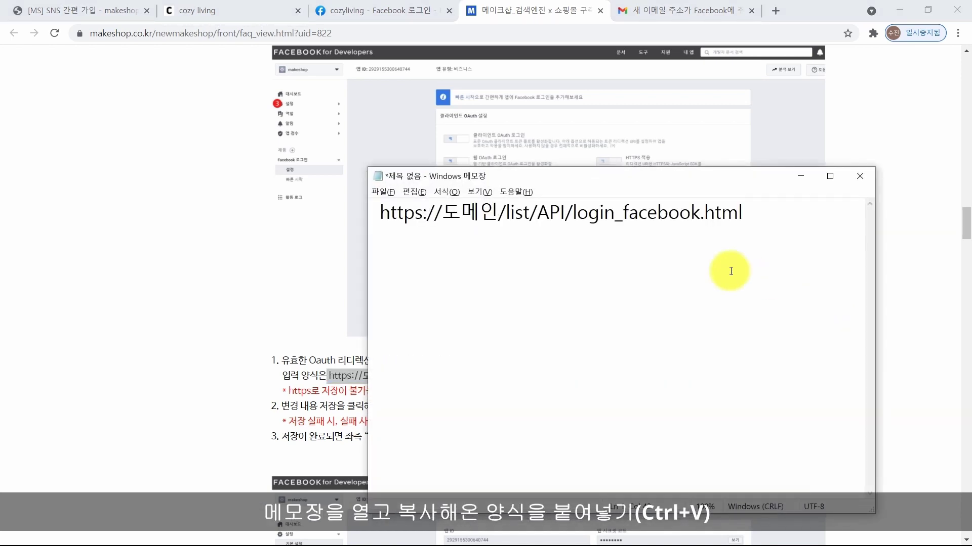
Replace the 도메인 placeholder in the Notepad address with the store address copied from the cozy living shop page
left_click_drag(444, 213, 498, 212)
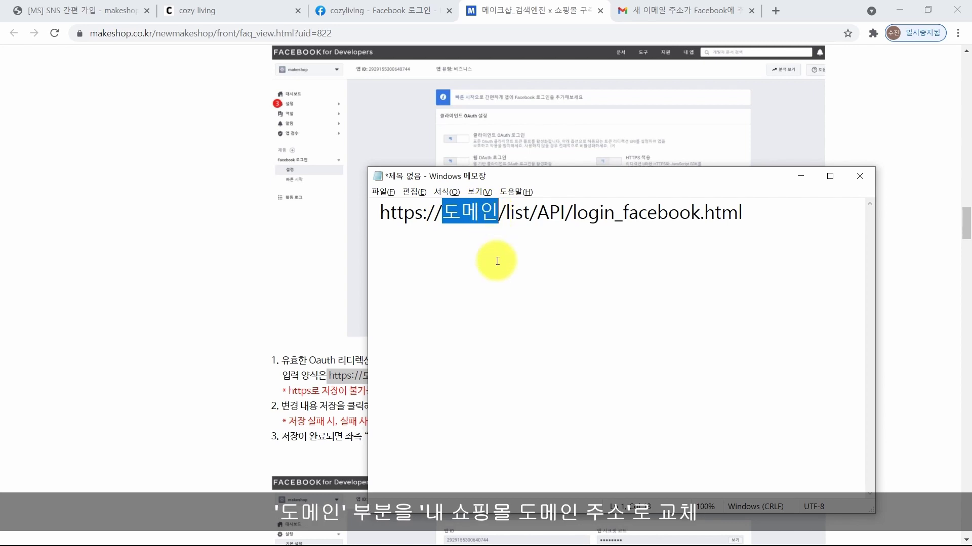
left_click(255, 10)
left_click(252, 31)
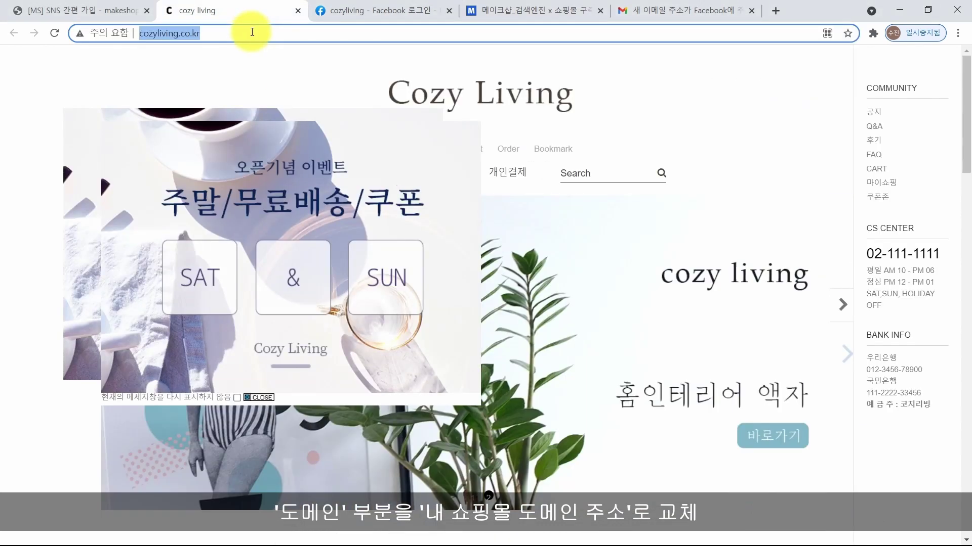
key("ctrl+c")
key("alt+Tab")
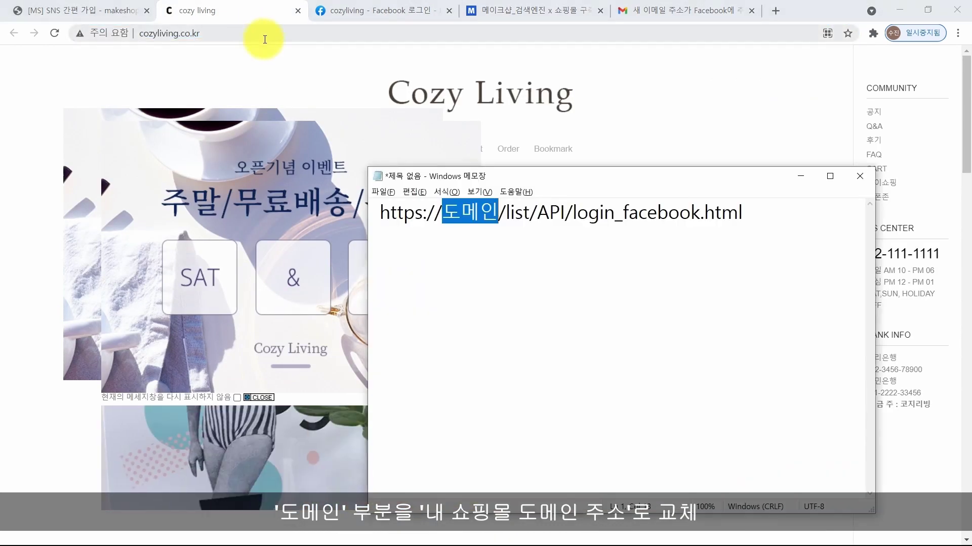
key("BackSpace")
key("ctrl+v")
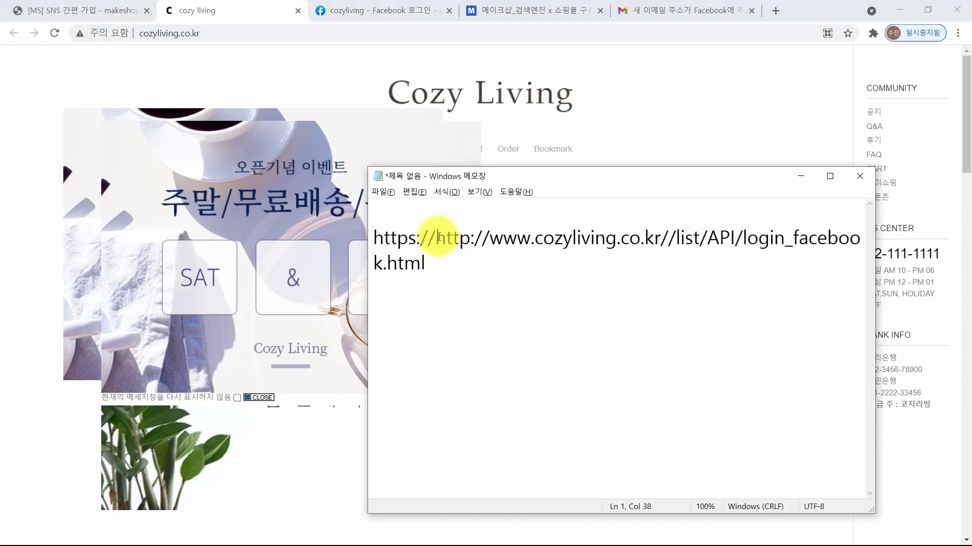
left_click_drag(435, 238, 490, 238)
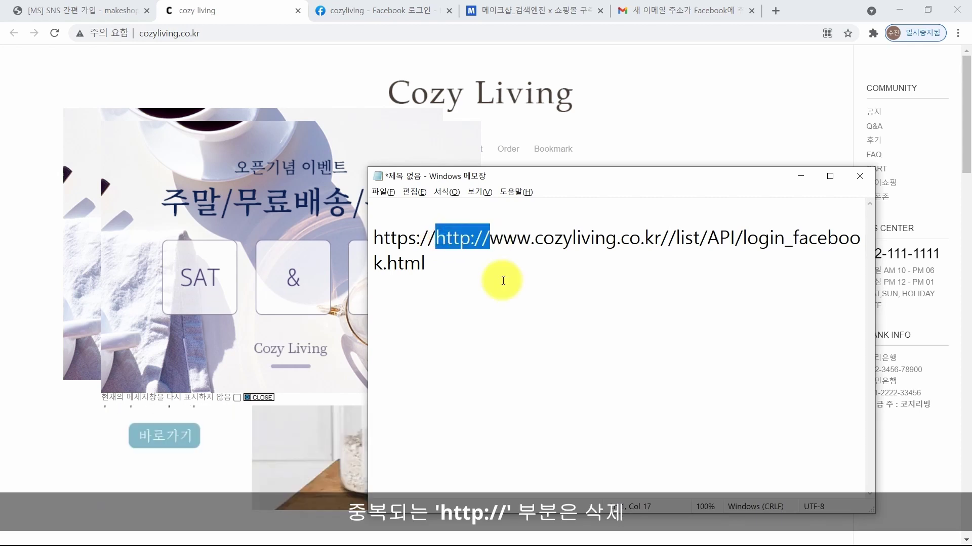
key("BackSpace")
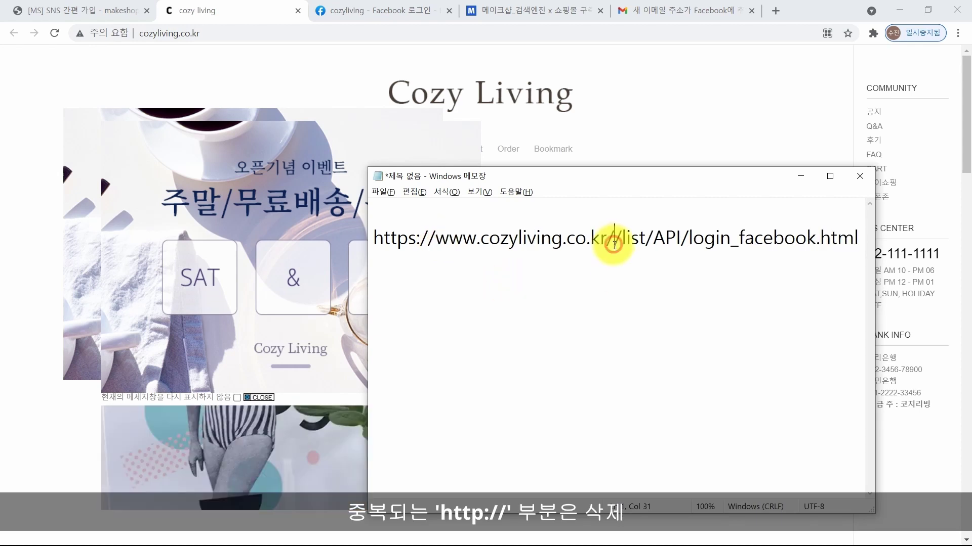
left_click(614, 239)
key("BackSpace")
left_click_drag(436, 238, 607, 241)
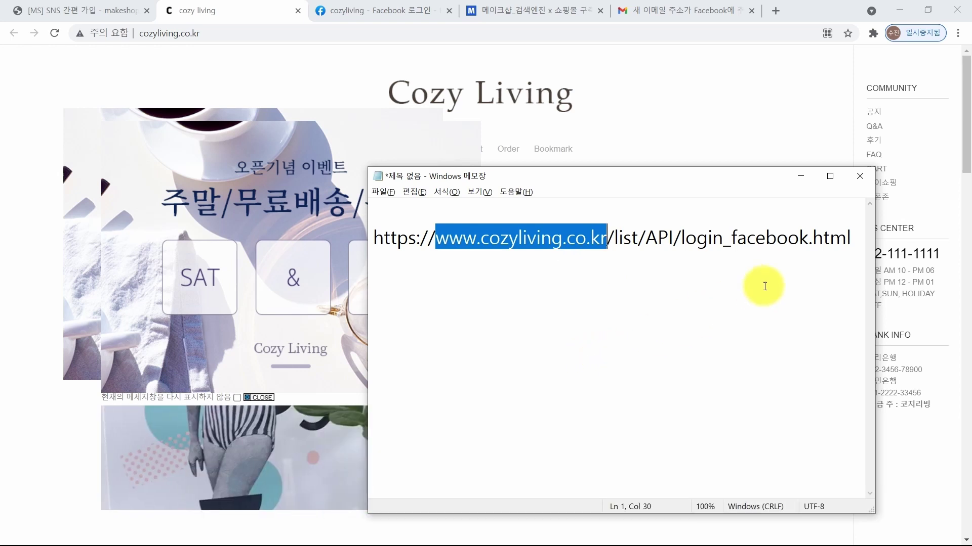
left_click_drag(853, 241, 366, 253)
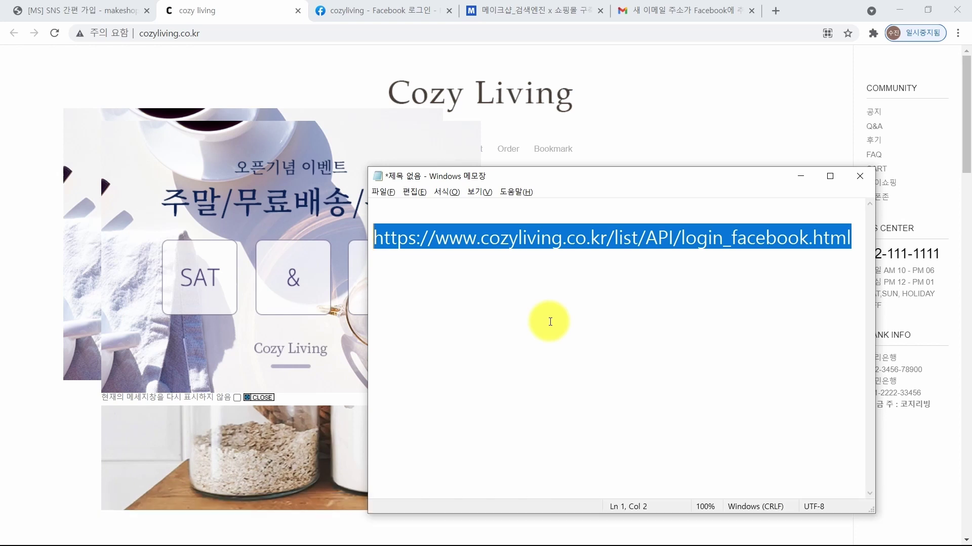
left_click(349, 12)
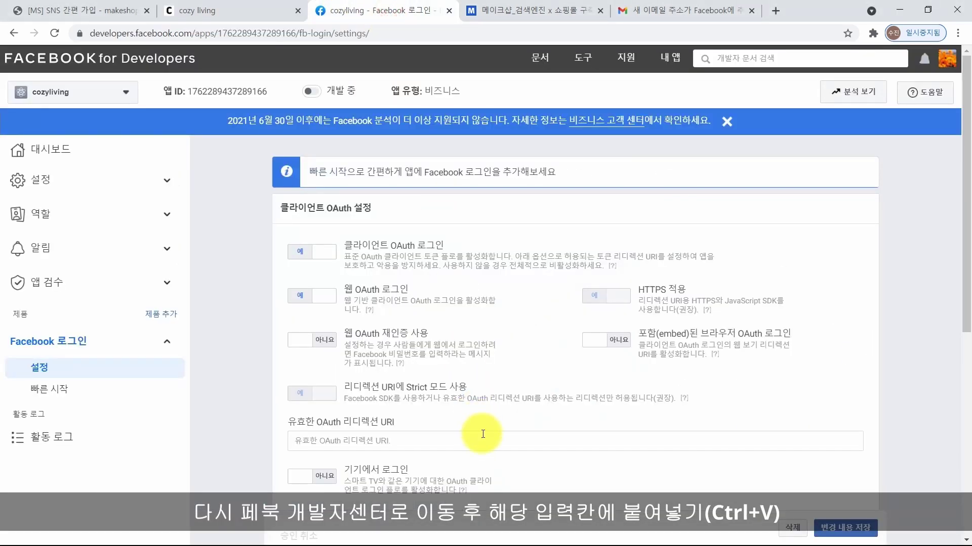
left_click(467, 438)
key("ctrl+v")
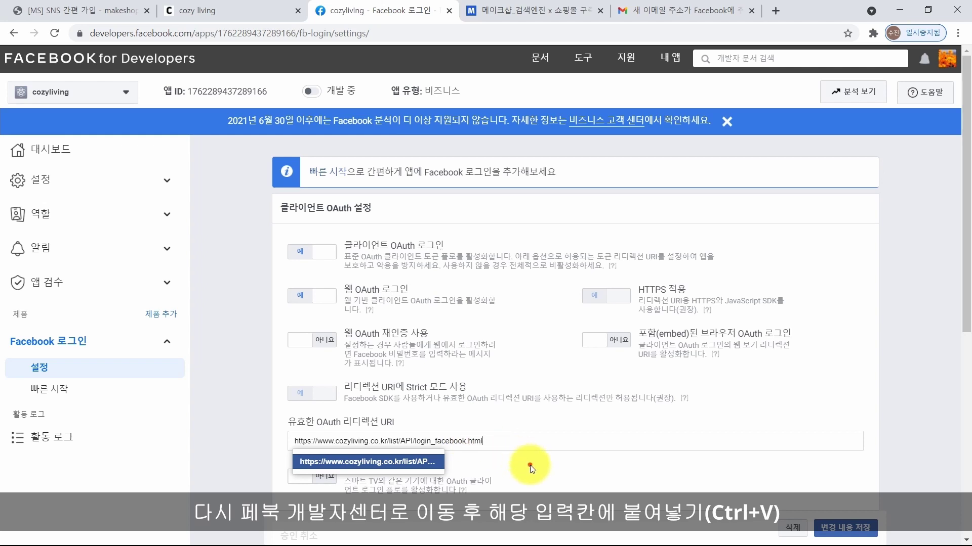
key("Return")
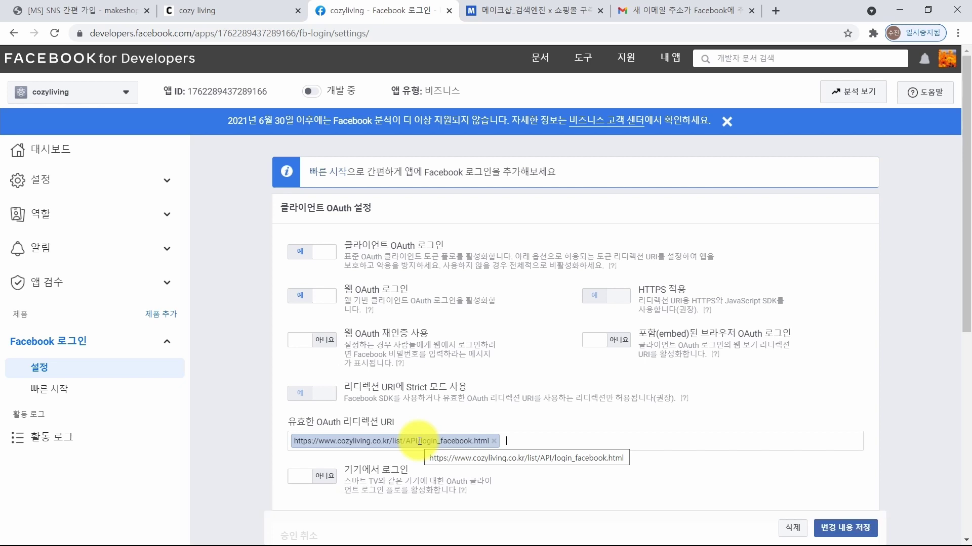
left_click(848, 530)
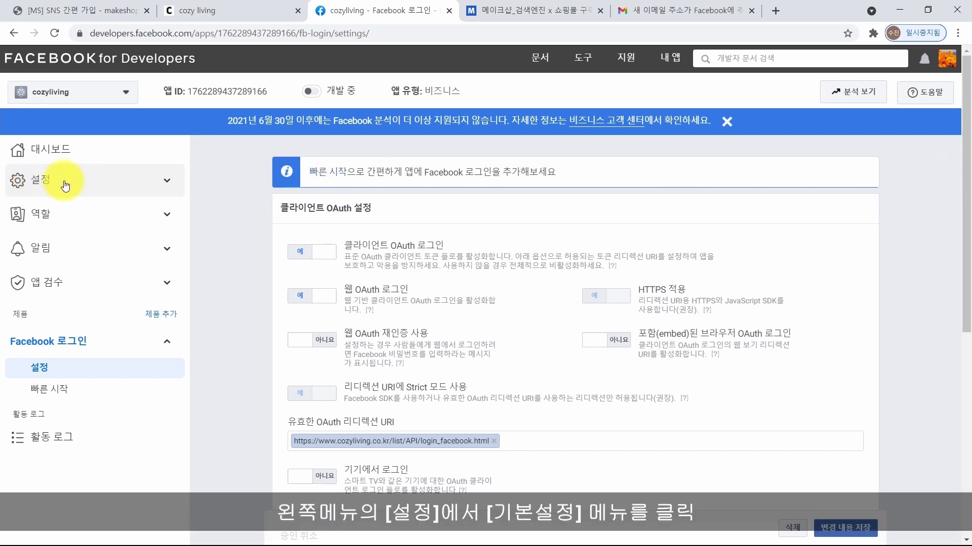
left_click(133, 183)
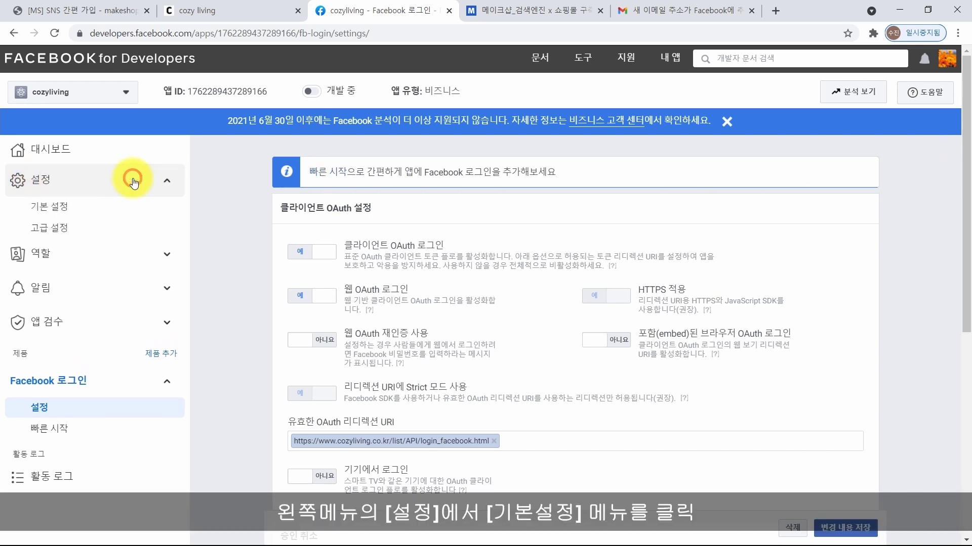
left_click(53, 209)
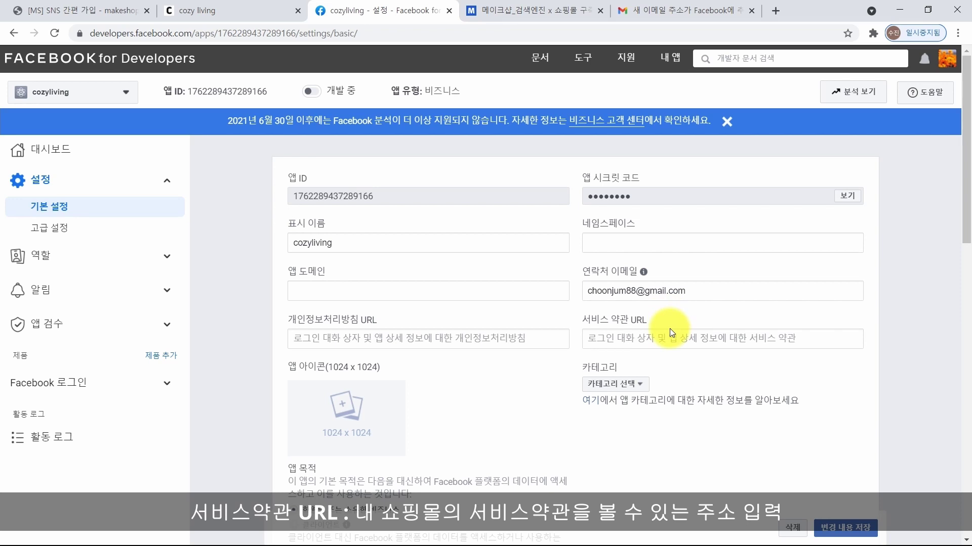
left_click(531, 10)
scroll(832, 372, "down", 2)
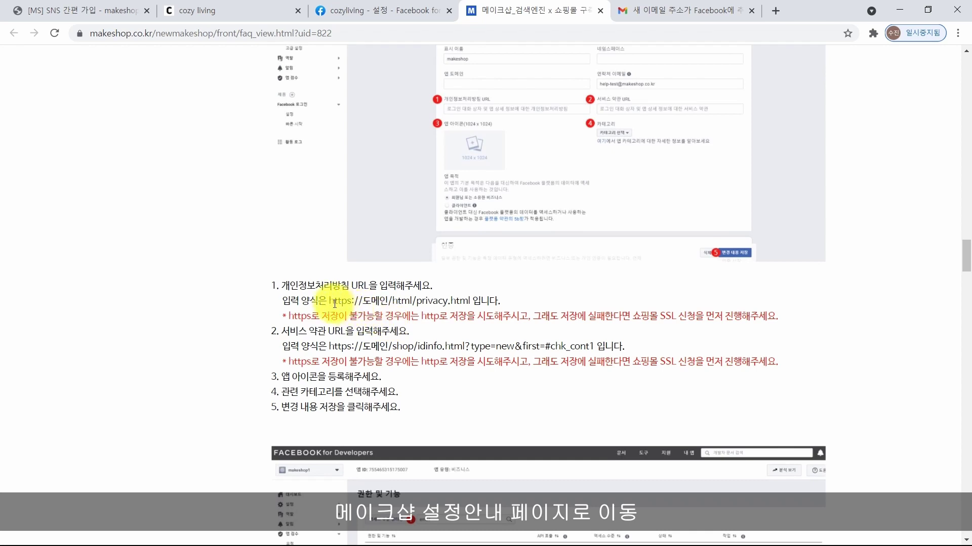
left_click_drag(330, 301, 473, 301)
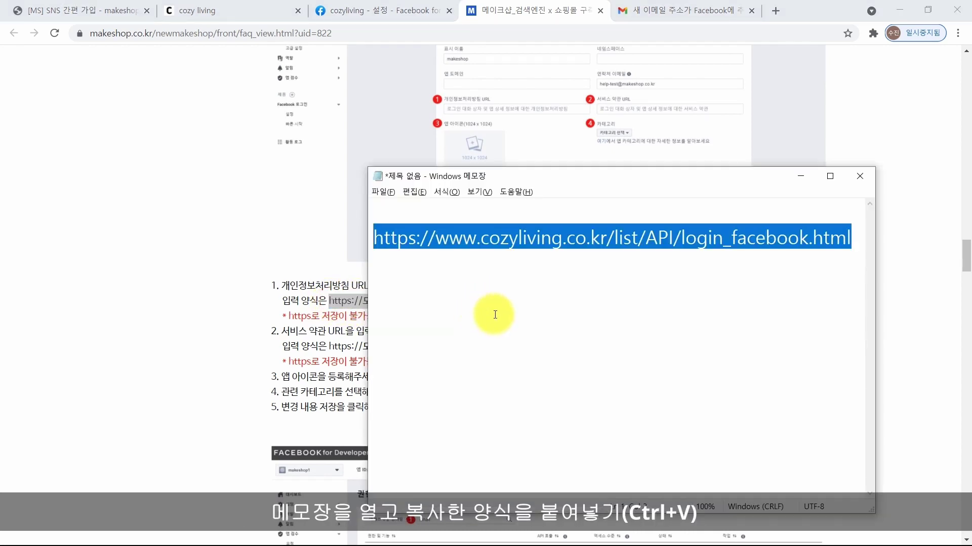
key("ctrl+v")
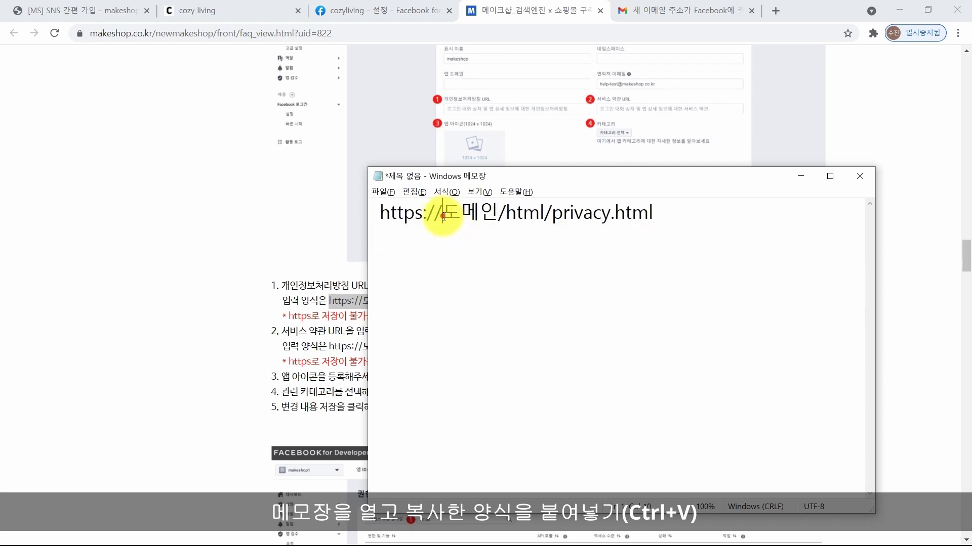
left_click_drag(441, 213, 501, 223)
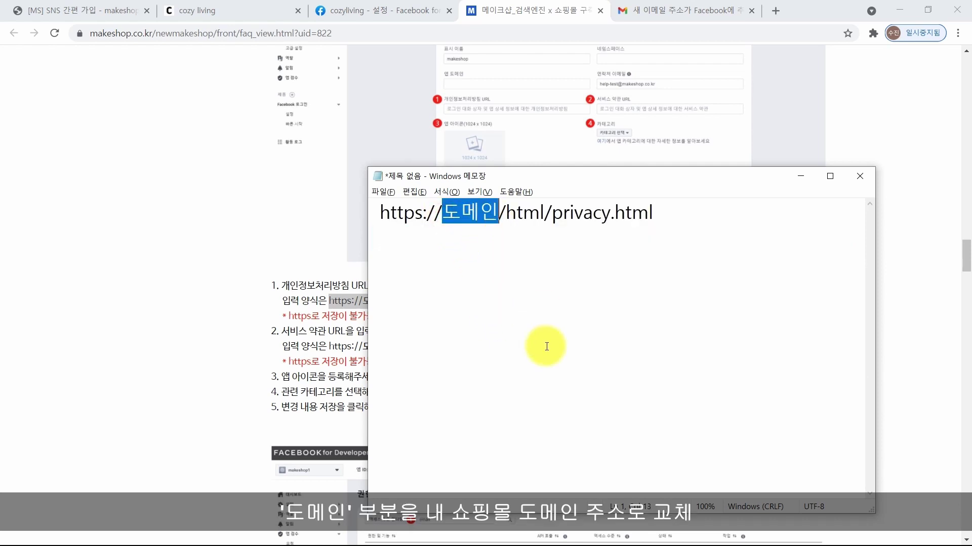
type("www.cozylivin")
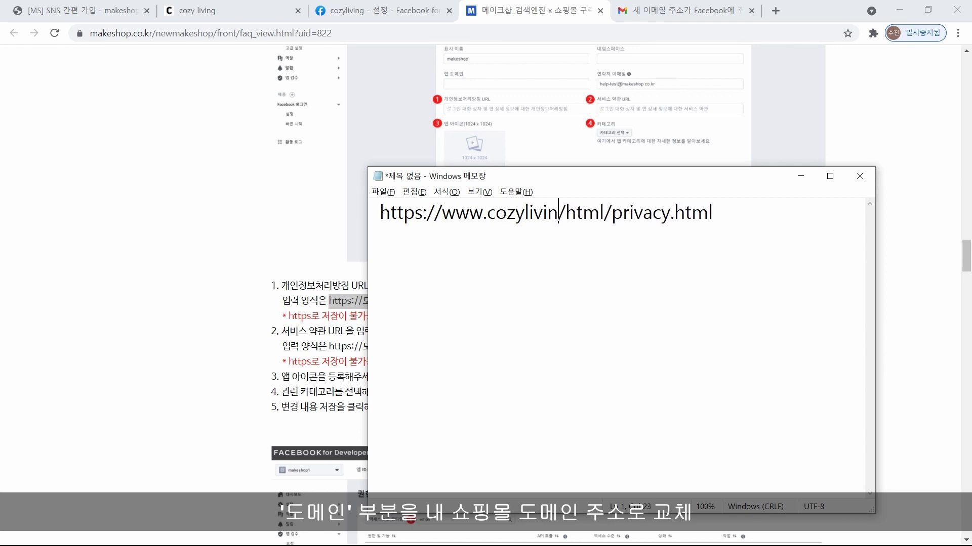
type("g.co.kr")
left_click_drag(768, 212, 386, 243)
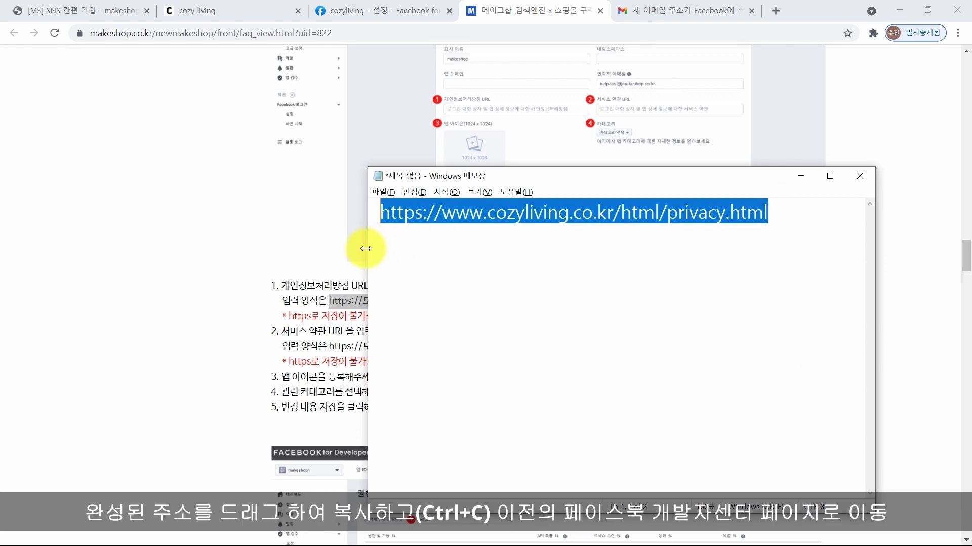
left_click(208, 225)
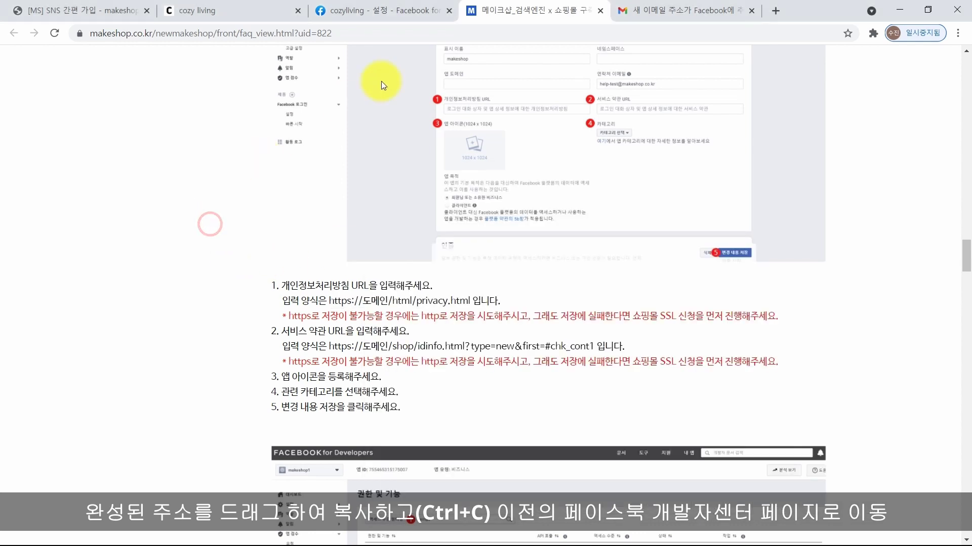
left_click(396, 12)
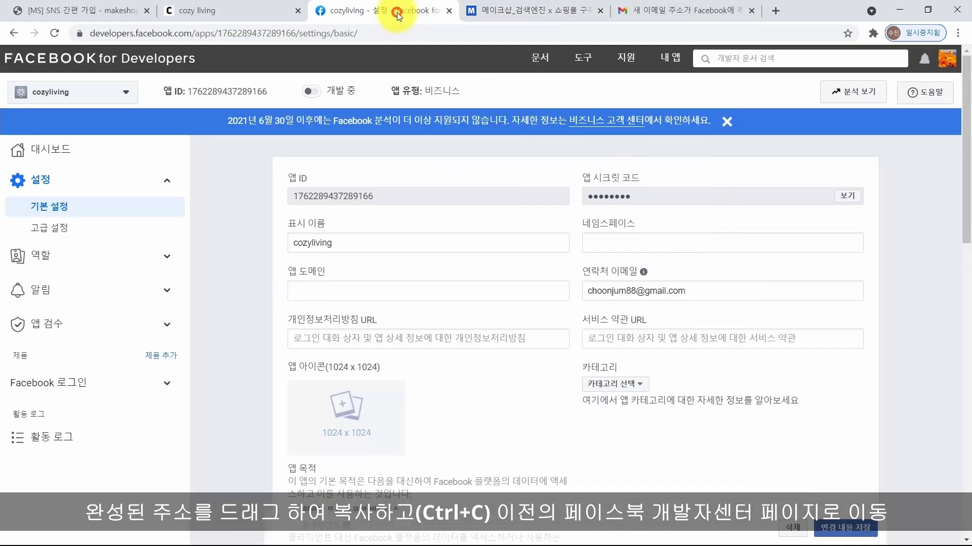
left_click(400, 340)
key("ctrl+v")
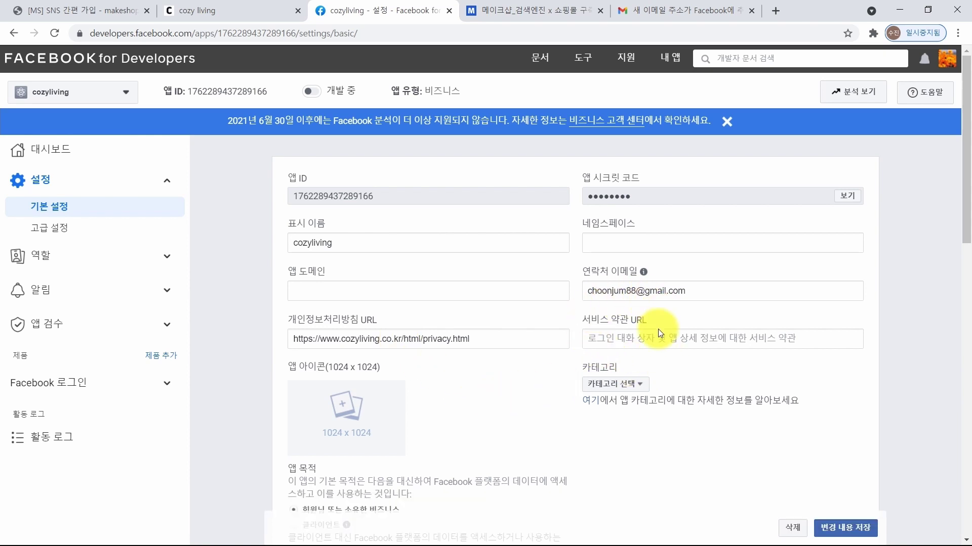
Copy the service terms URL format from the MakeShop guide into Notepad
left_click(534, 9)
left_click_drag(328, 344, 595, 348)
key("ctrl+c")
key("alt+Tab")
key("ctrl+v")
double_click(463, 213)
type("w")
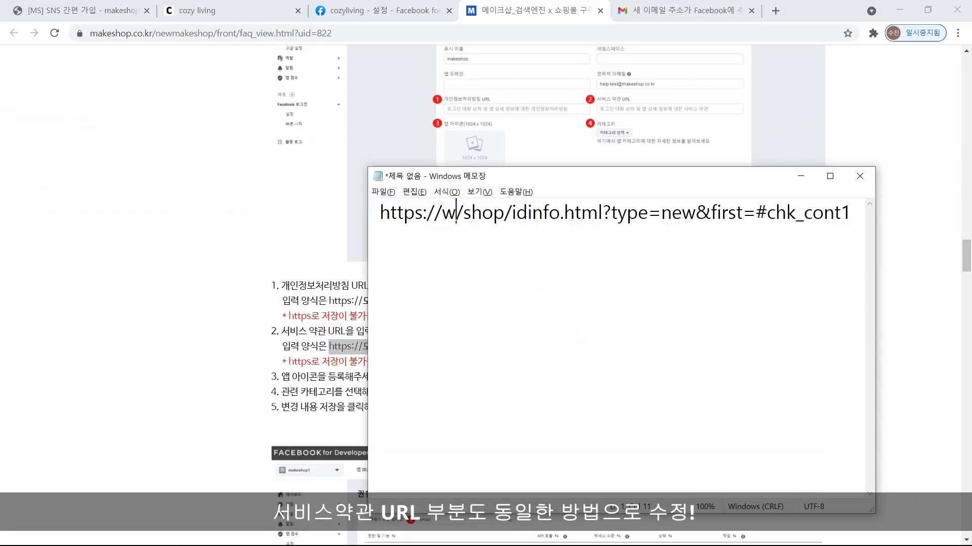
type("ww.cozyliving")
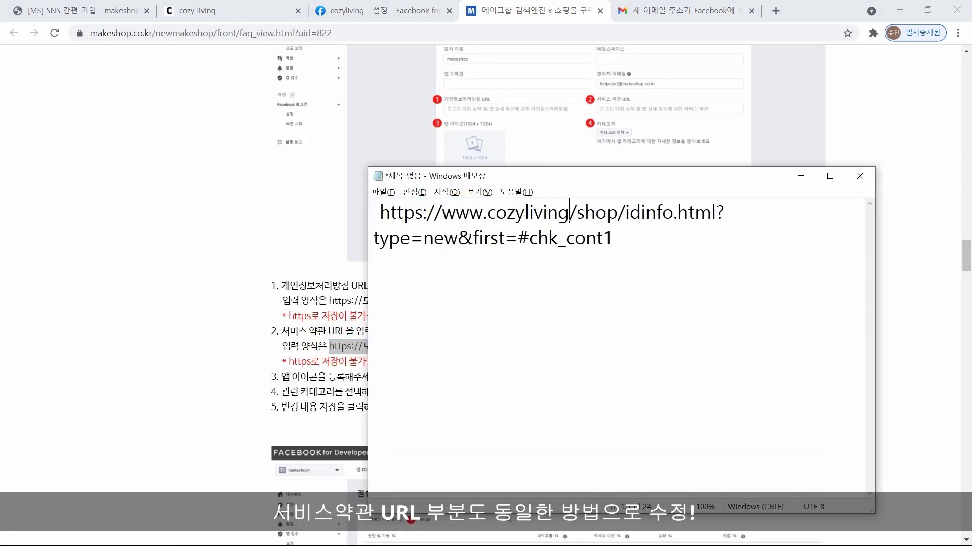
type(".co.kr")
left_click_drag(613, 237, 381, 221)
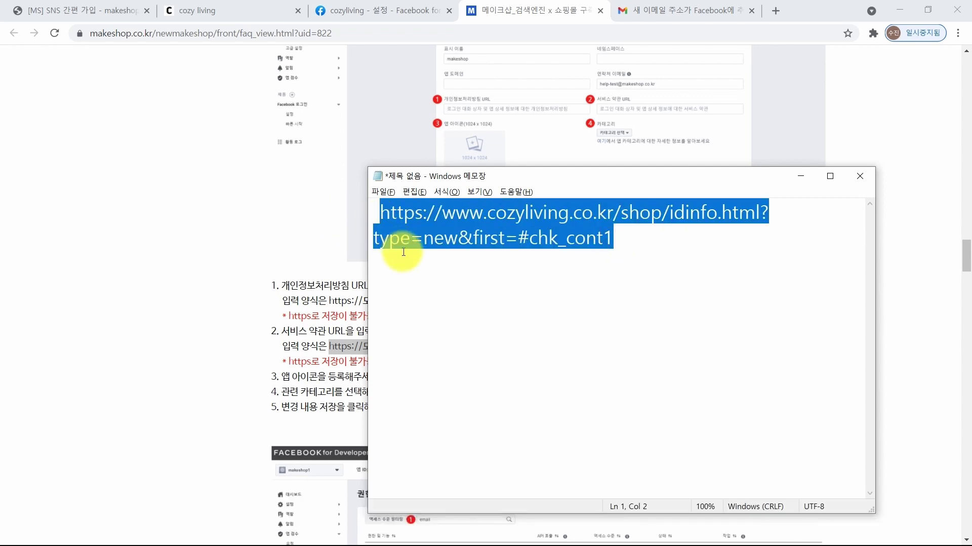
left_click(408, 114)
left_click(383, 12)
left_click(683, 345)
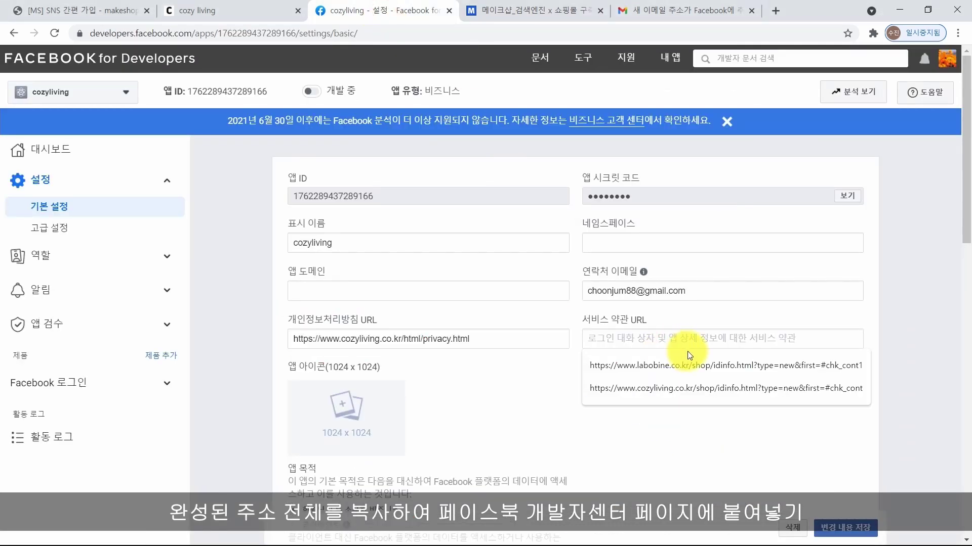
key("ctrl+v")
left_click(902, 411)
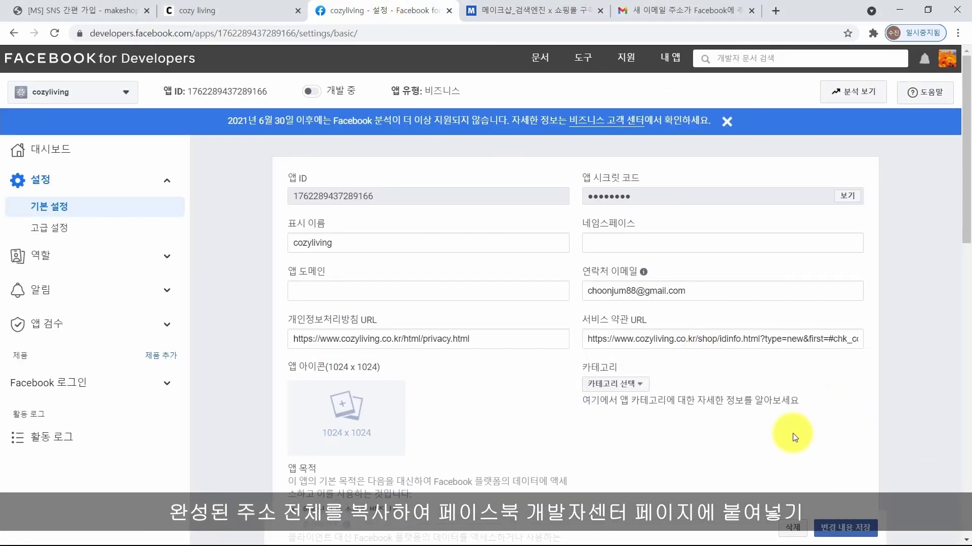
Set the Facebook app's category to 쇼핑 and save the basic settings
left_click(642, 386)
left_click(609, 326)
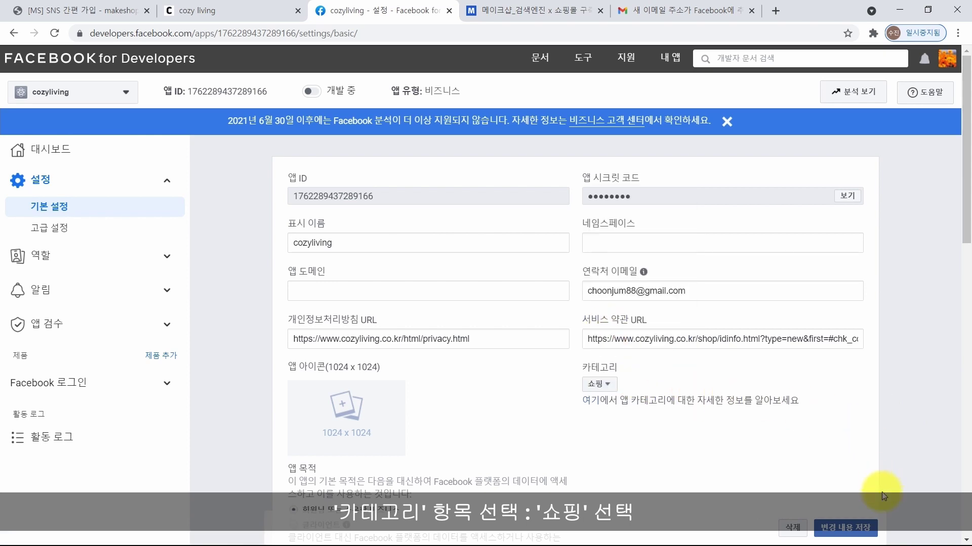
left_click(845, 529)
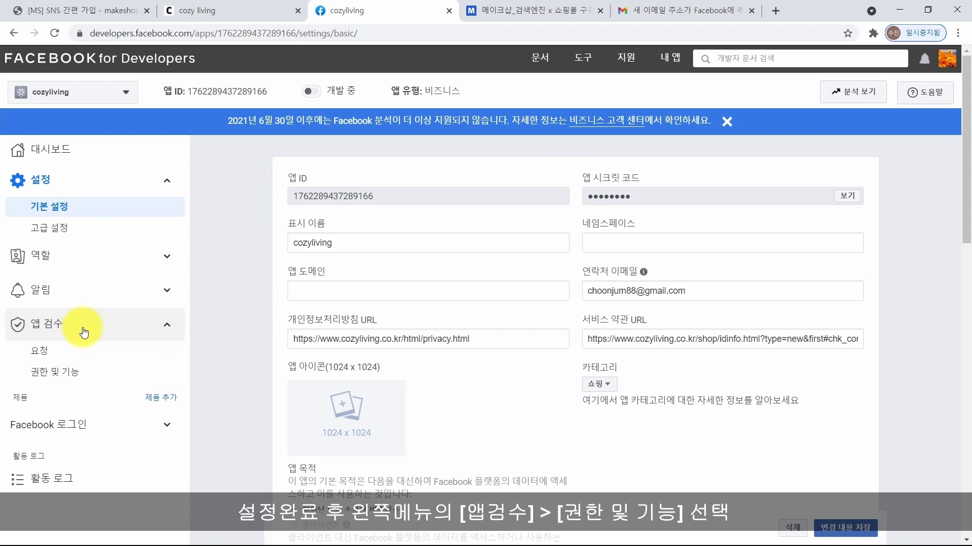
Open 권한 및 기능 under 앱 검수 and dismiss the app review introduction to view the permissions
left_click(74, 373)
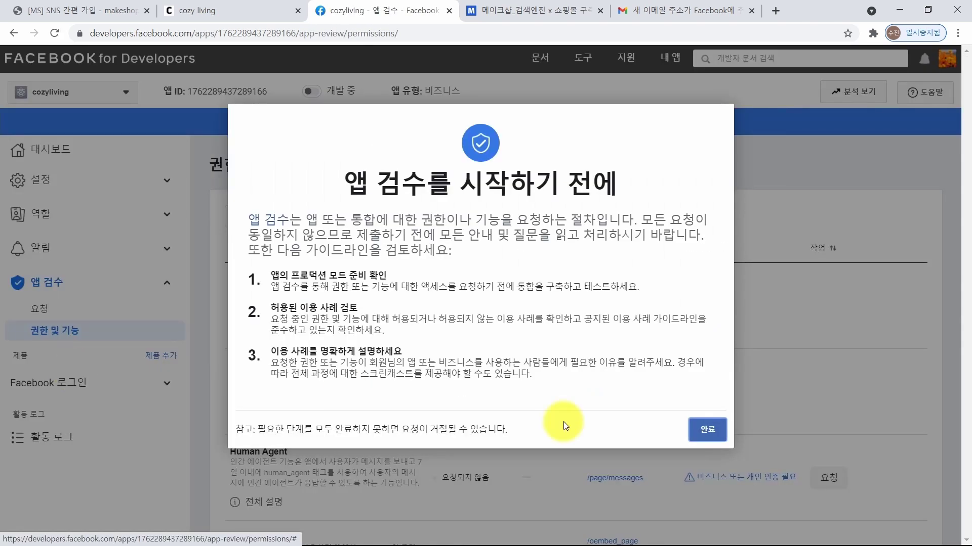
left_click(712, 429)
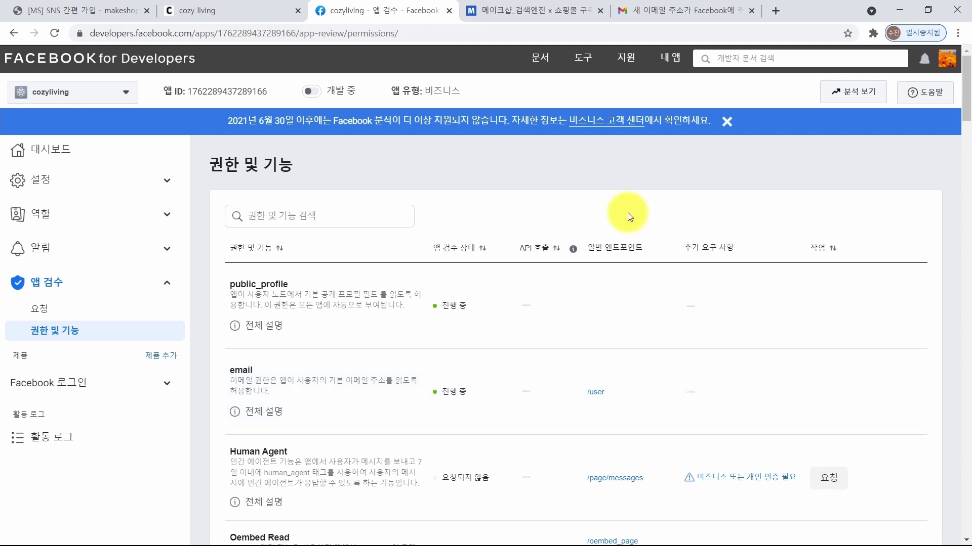
Return to the app's 기본 설정 and copy the app ID into the Facebook APP ID field of MakeShop's SNS 간편 가입 settings
left_click(70, 188)
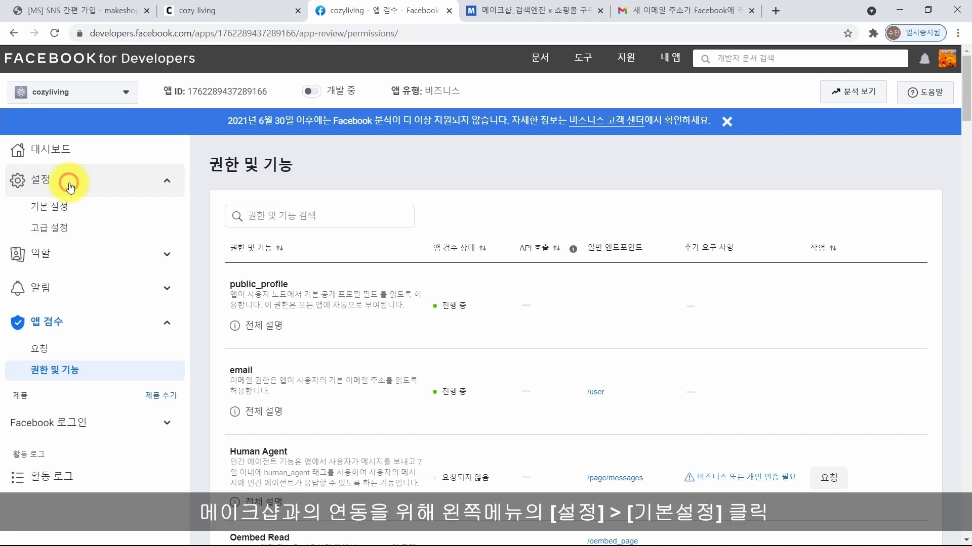
left_click(48, 209)
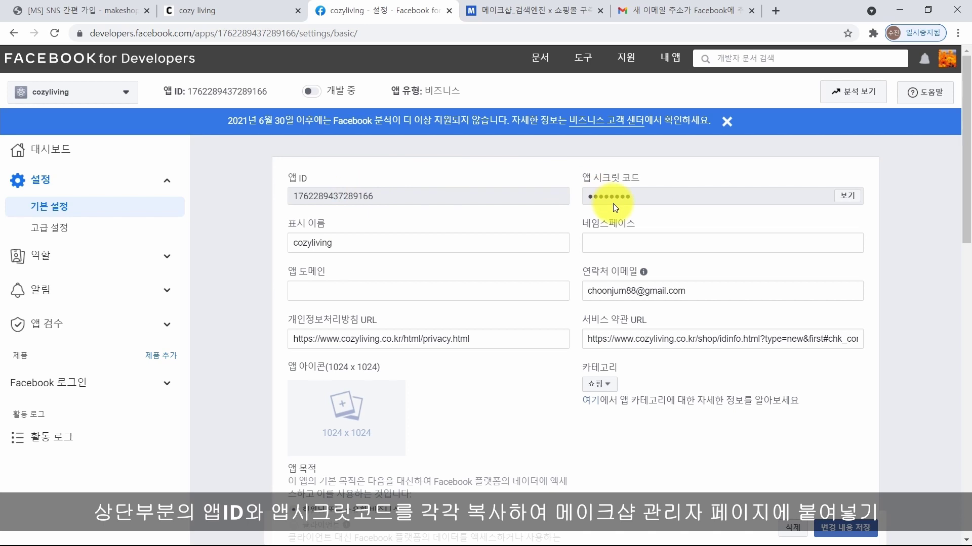
double_click(293, 196)
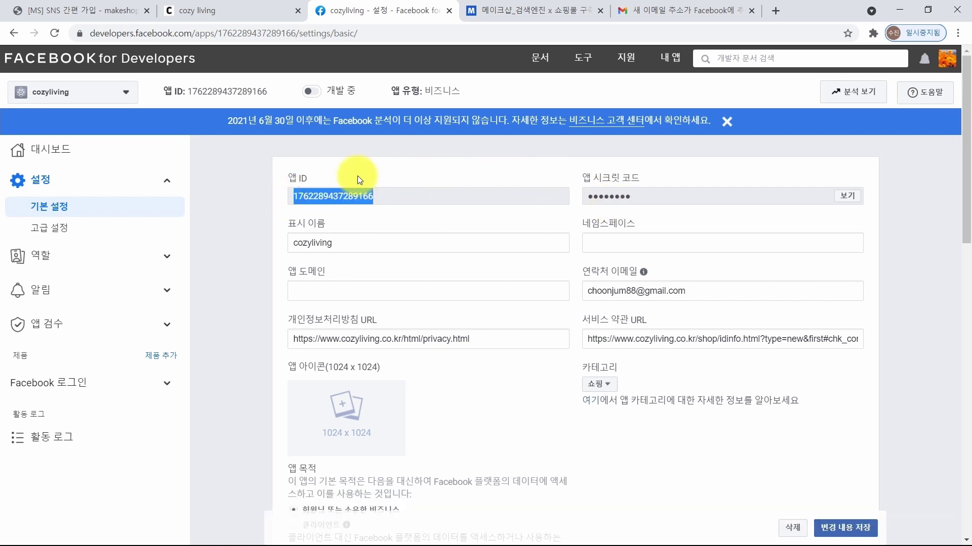
key("ctrl+c")
key("ctrl+1")
key("ctrl+v")
key("ctrl+3")
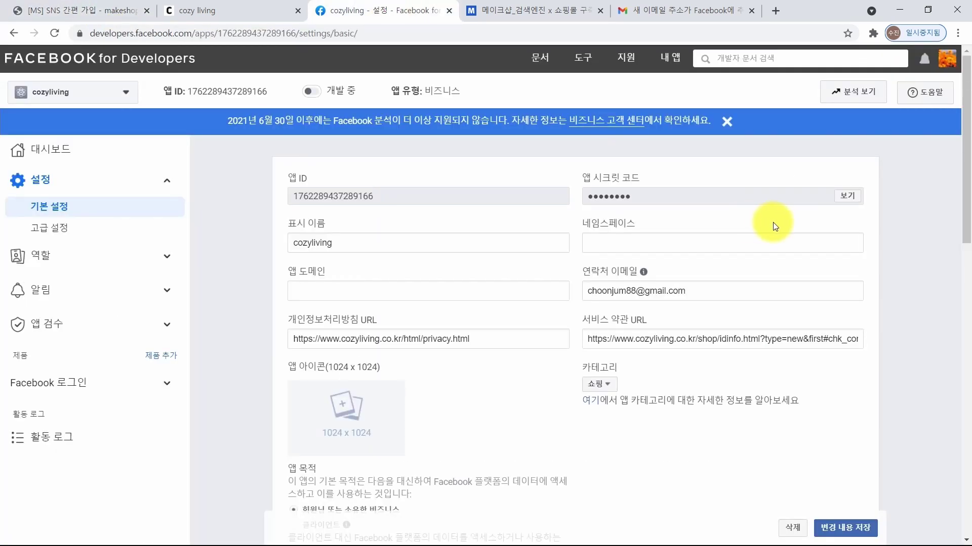
Reveal the Facebook app's secret code and paste it into the APP Secret field of MakeShop's SNS 간편 가입 settings
left_click(848, 198)
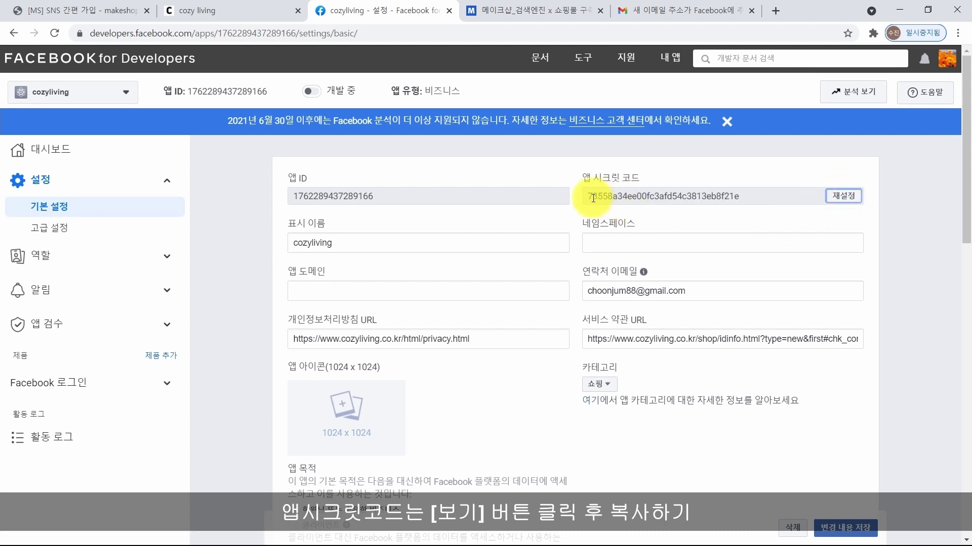
left_click_drag(589, 196, 751, 205)
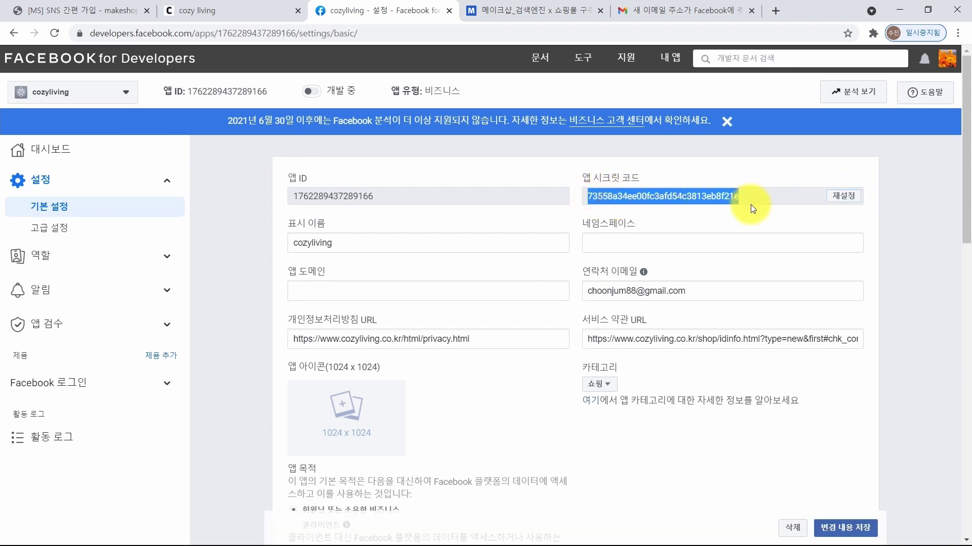
key("ctrl+c")
left_click(95, 19)
left_click(394, 273)
key("ctrl+v")
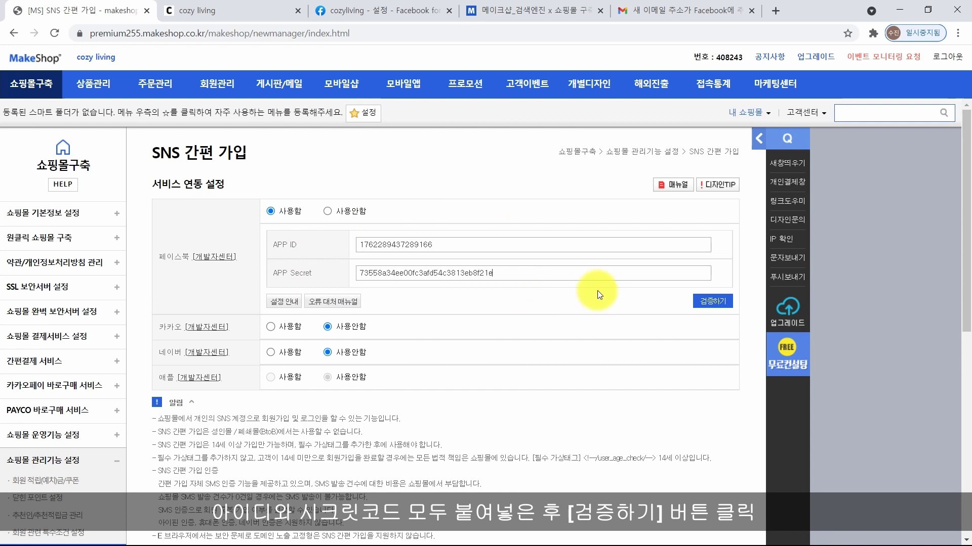
Verify the Facebook connection by consenting to cozyliving's access request, and save the SNS 간편 가입 settings
left_click(715, 303)
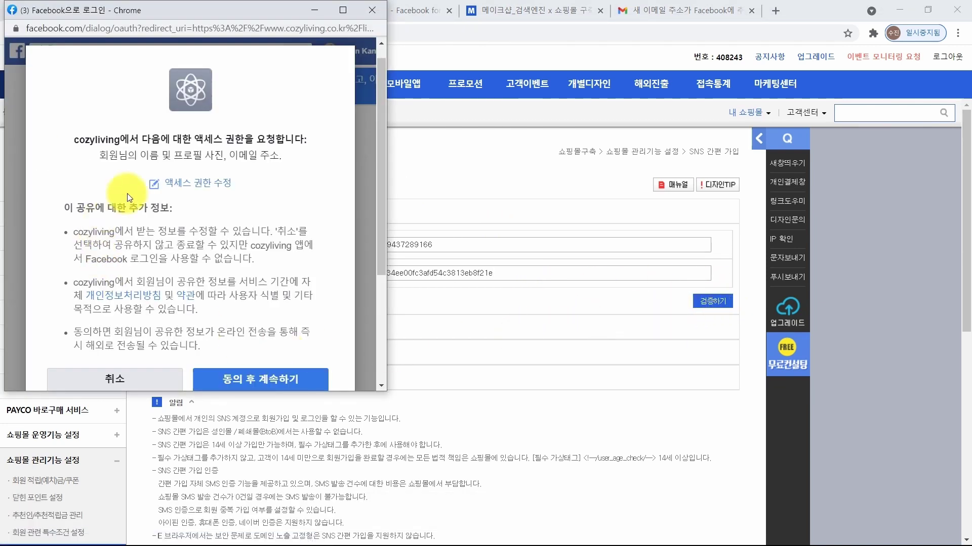
scroll(291, 317, "down", 3)
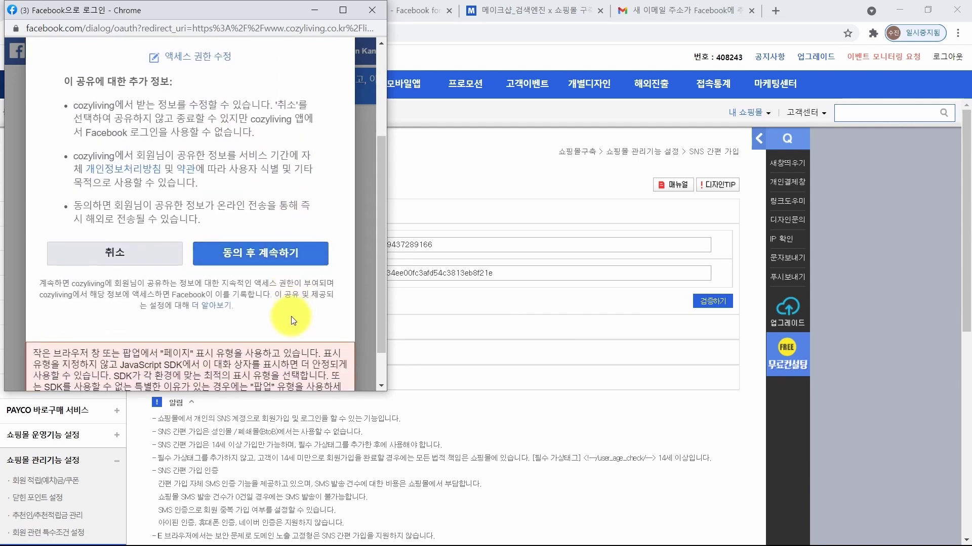
left_click(287, 262)
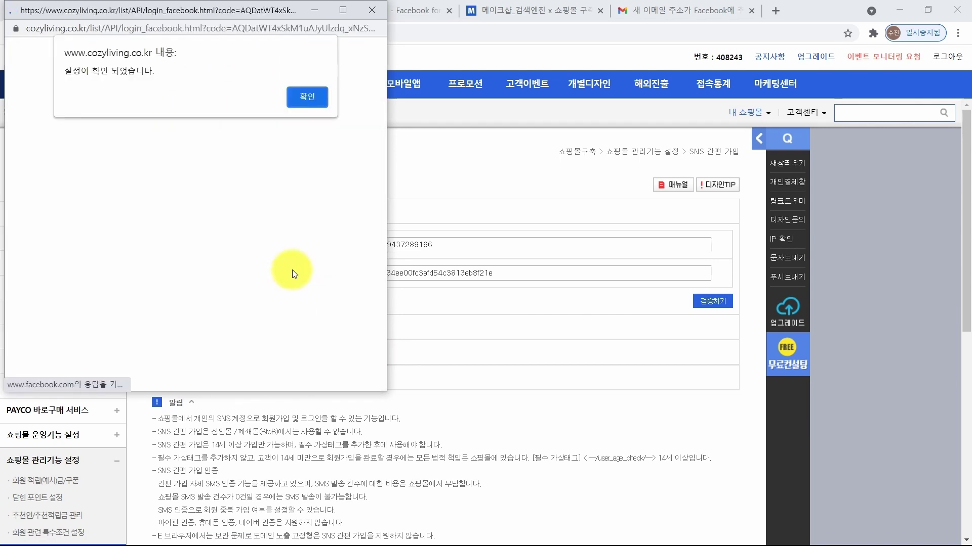
left_click(306, 94)
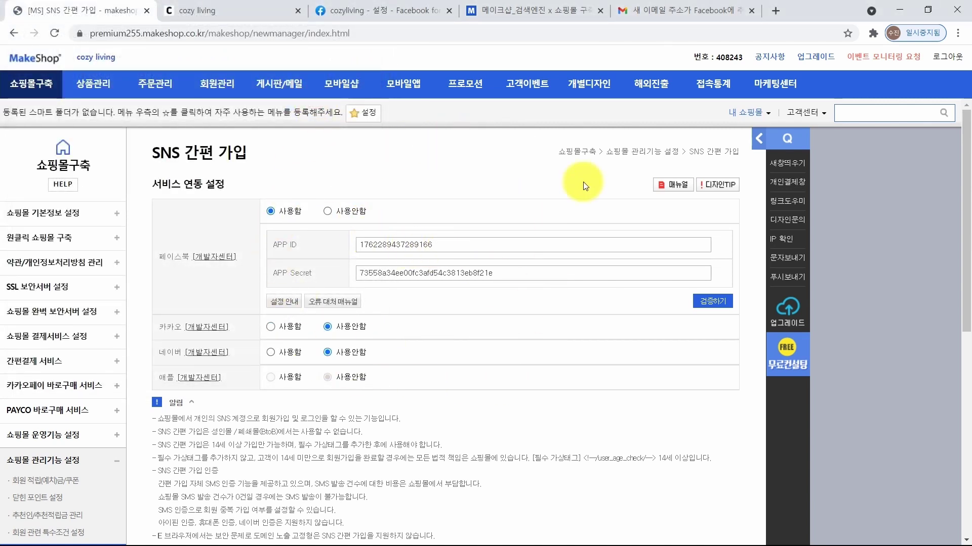
scroll(609, 283, "down", 8)
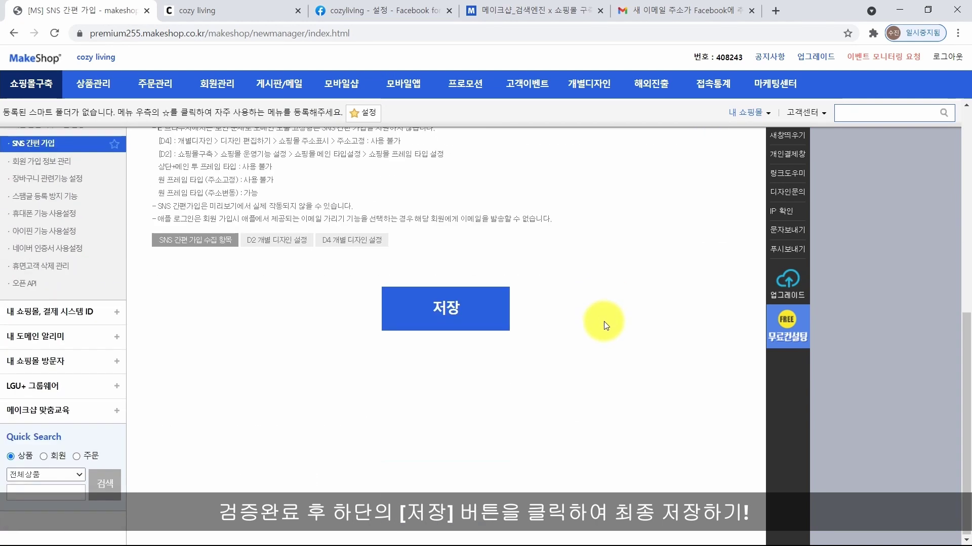
left_click(444, 308)
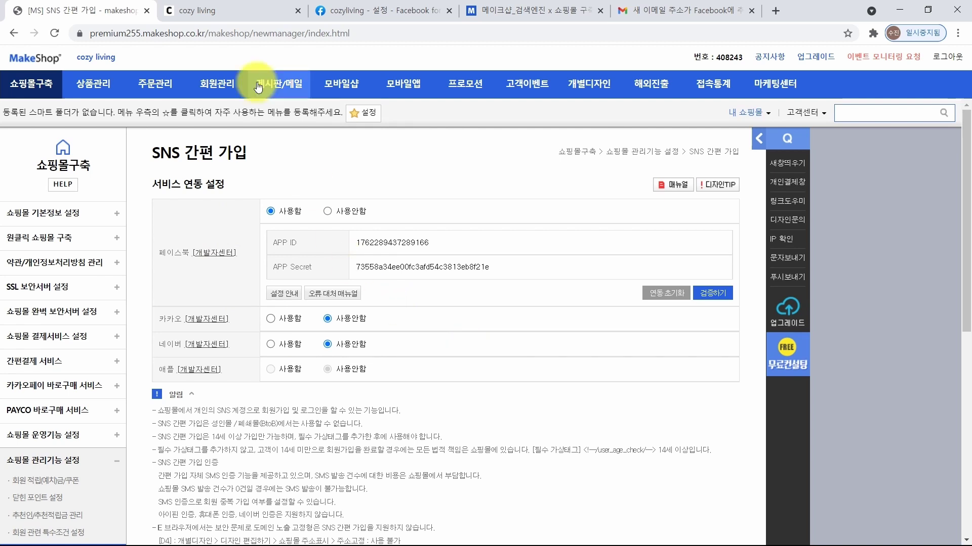
Open the login page of the cozy living store and start the 페이스북으로 로그인 easy login
left_click(240, 5)
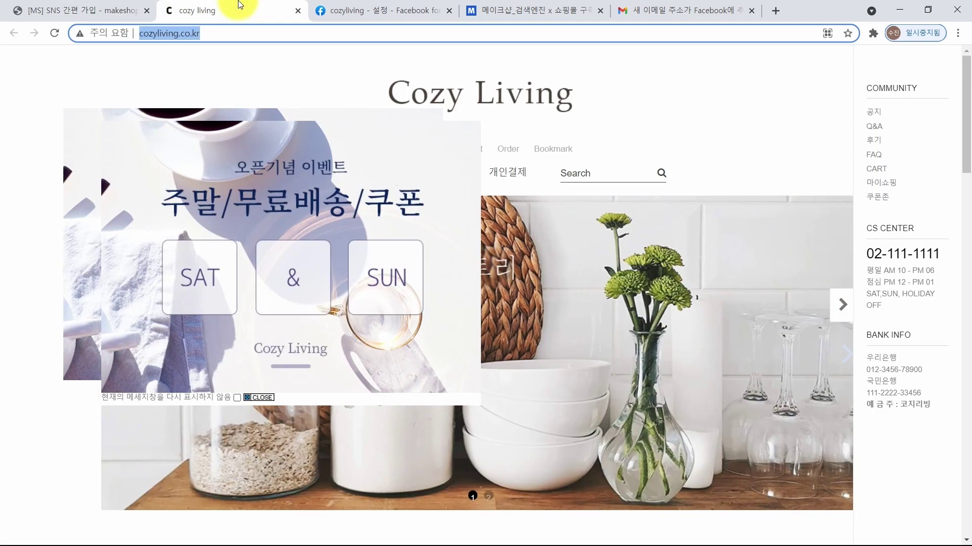
left_click(258, 398)
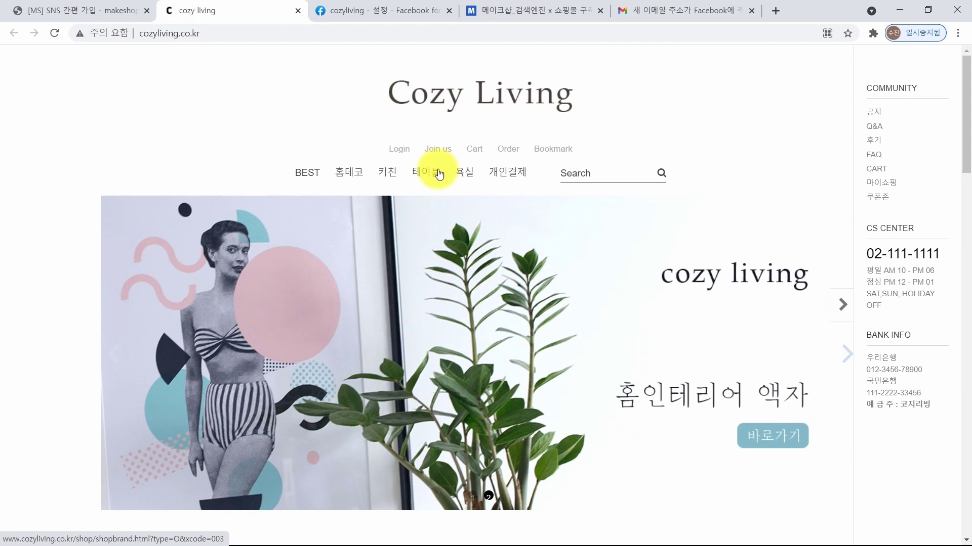
left_click(405, 150)
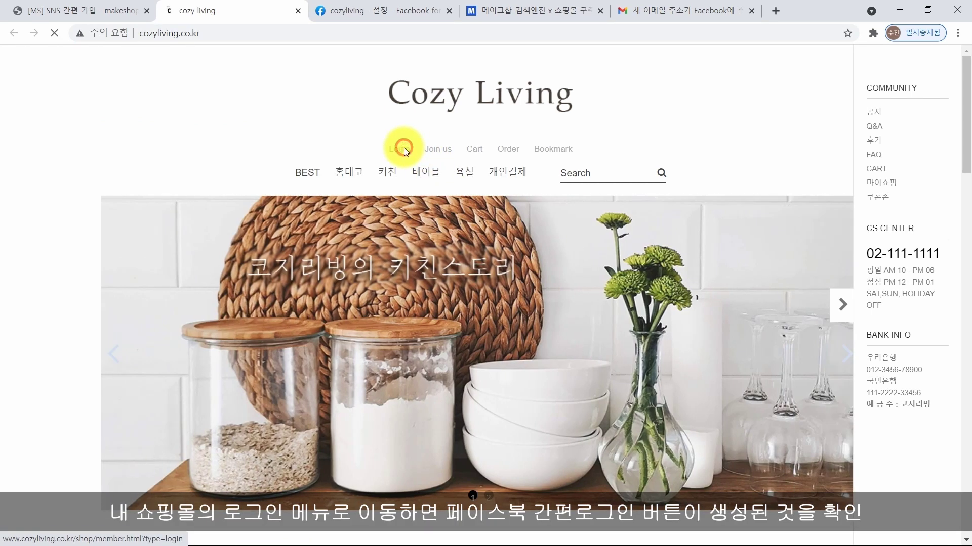
scroll(696, 326, "down", 1)
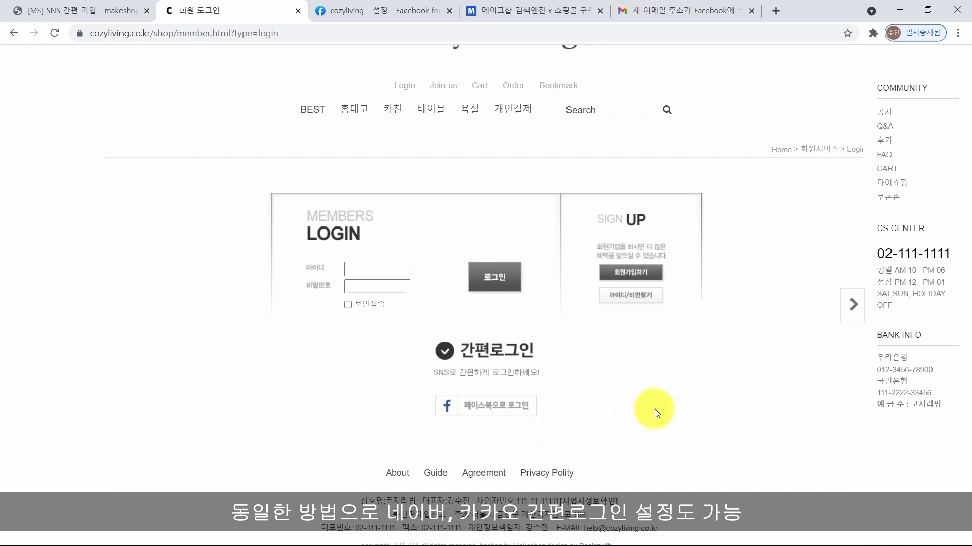
left_click(506, 415)
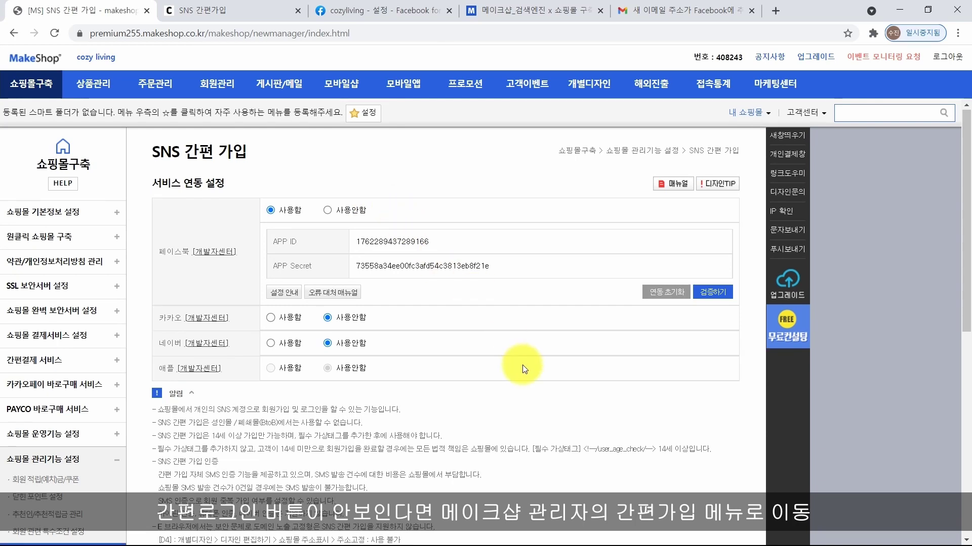
Open the D4 개별 디자인 설정 guide from MakeShop's SNS 간편 가입 page and examine the source locations and sample code for the login buttons
scroll(523, 368, "down", 6)
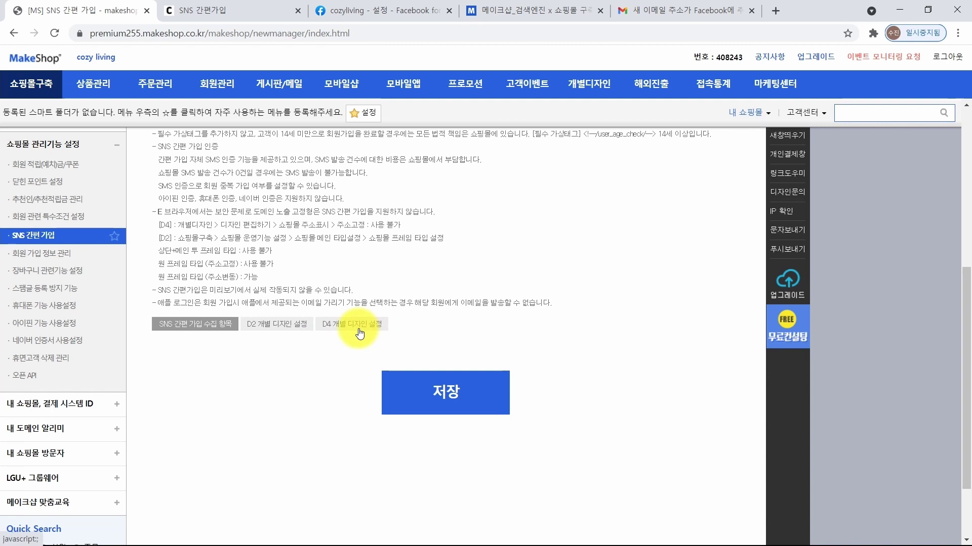
left_click(359, 328)
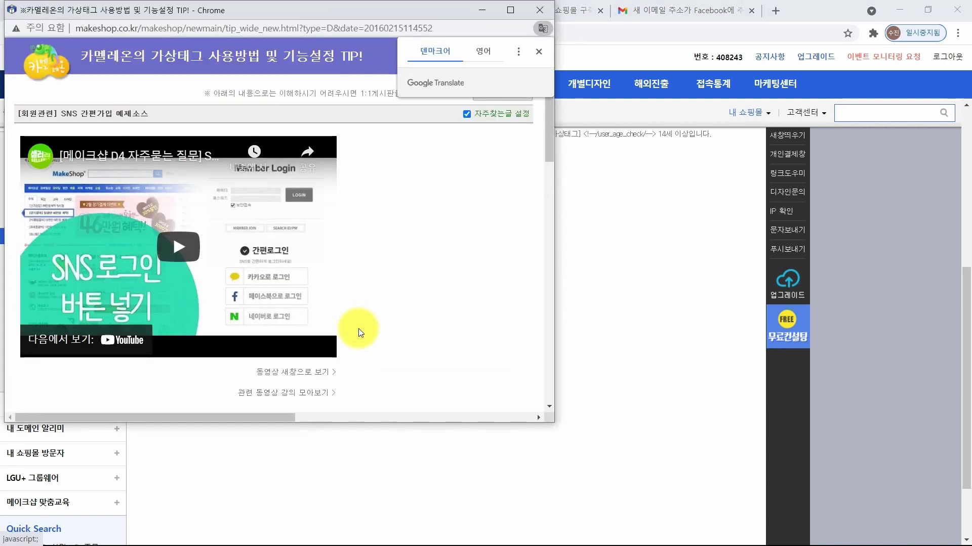
left_click(358, 329)
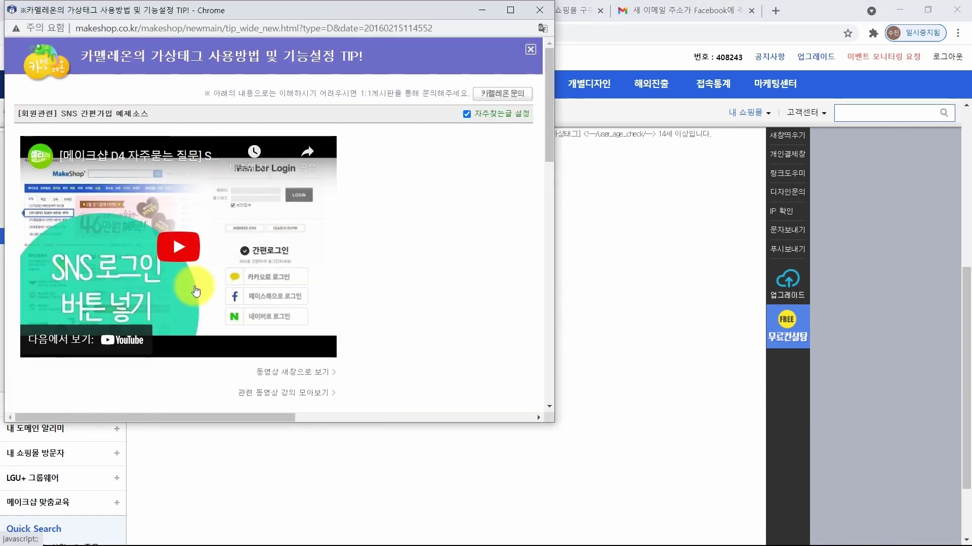
scroll(433, 197, "down", 6)
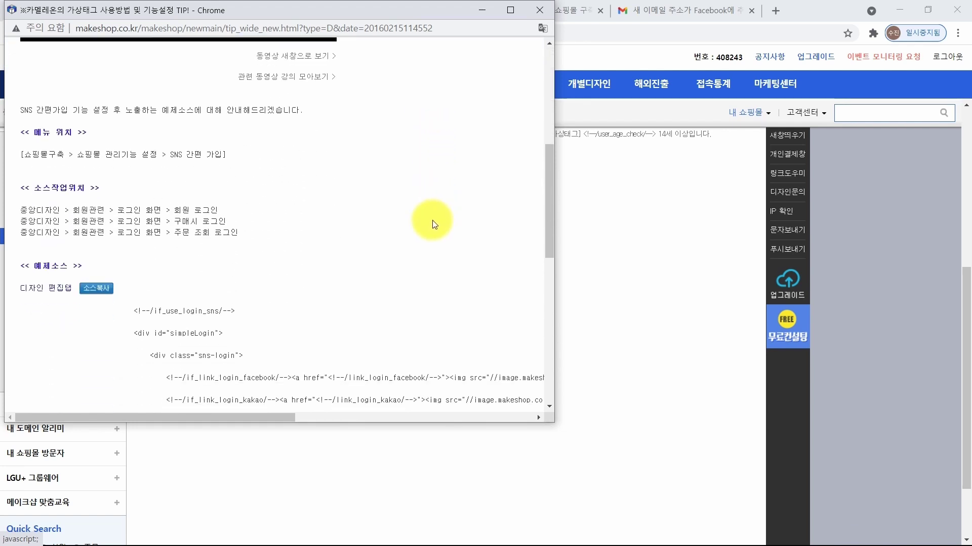
scroll(432, 226, "down", 9)
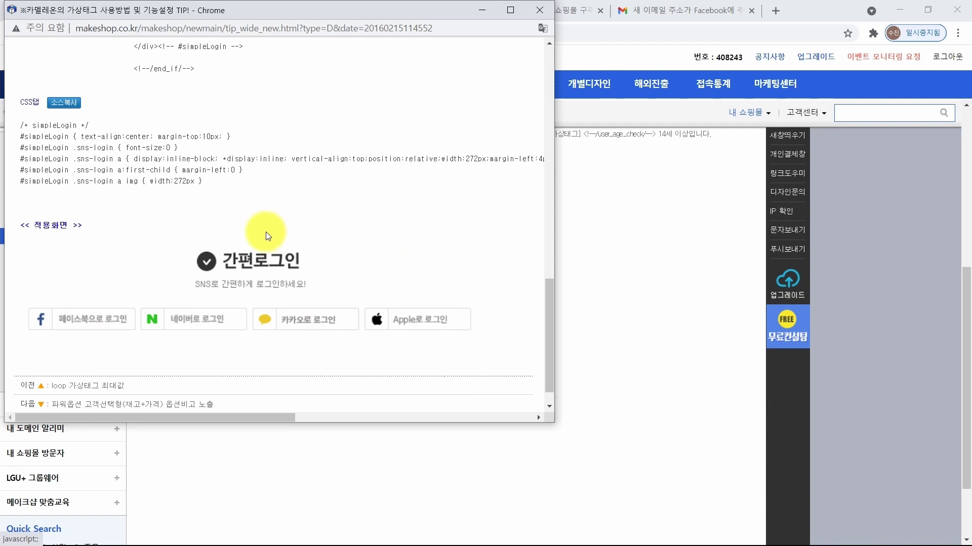
scroll(269, 237, "up", 7)
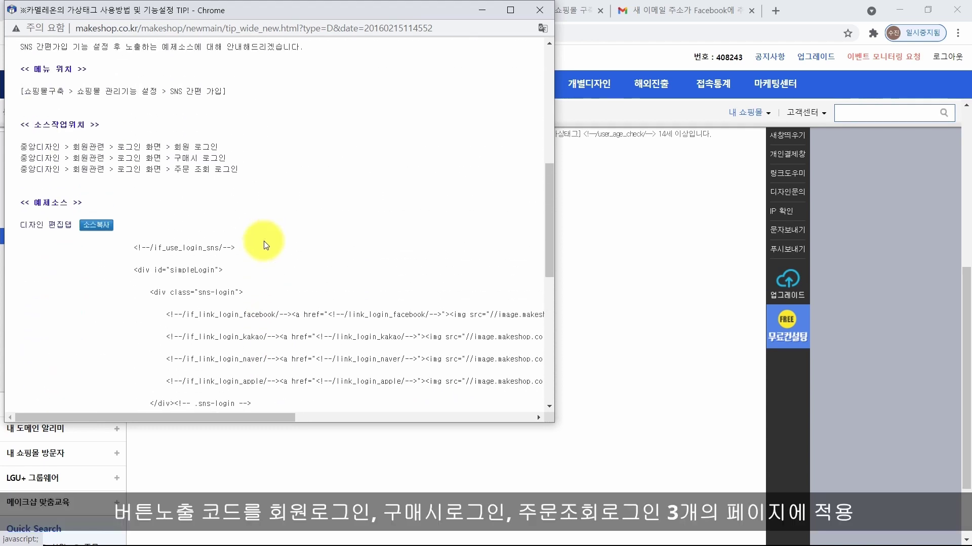
left_click_drag(175, 147, 239, 170)
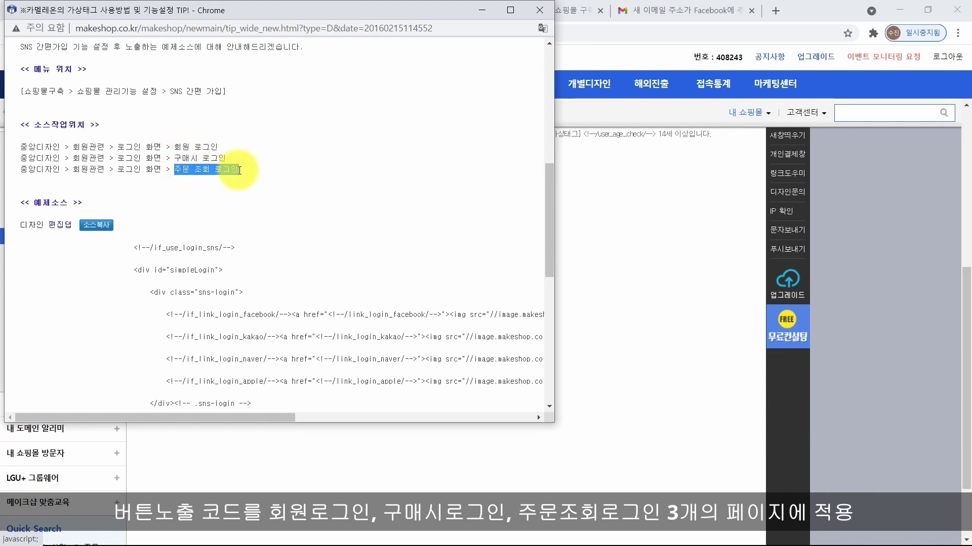
left_click(267, 177)
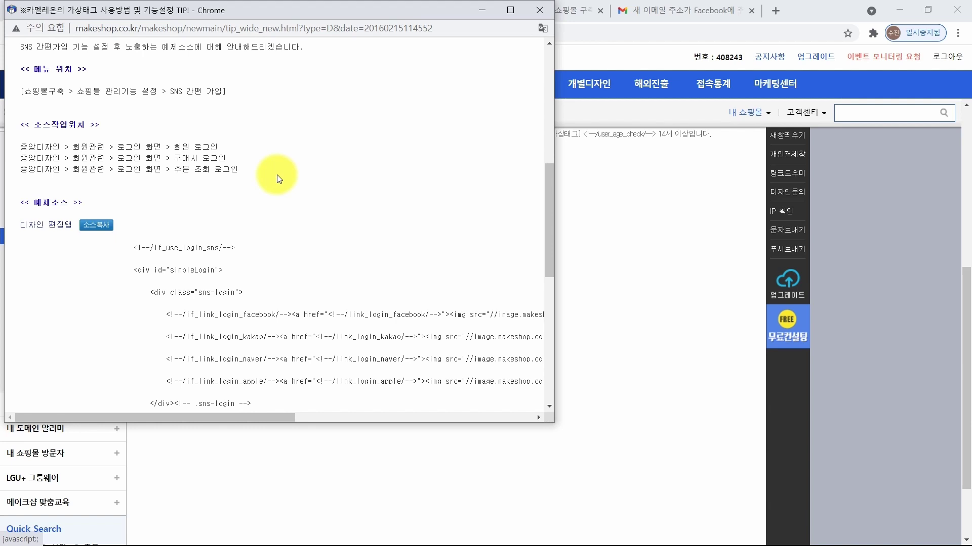
scroll(278, 175, "up", 7)
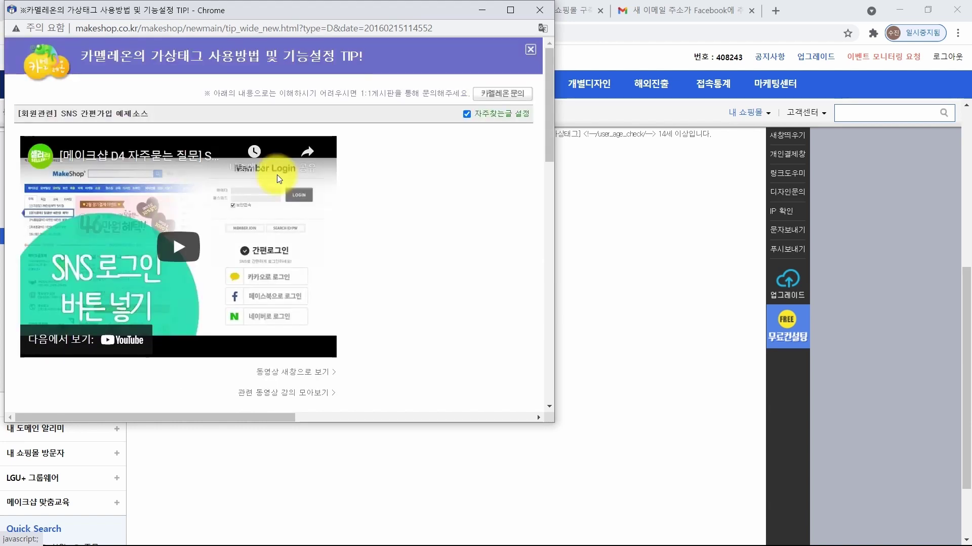